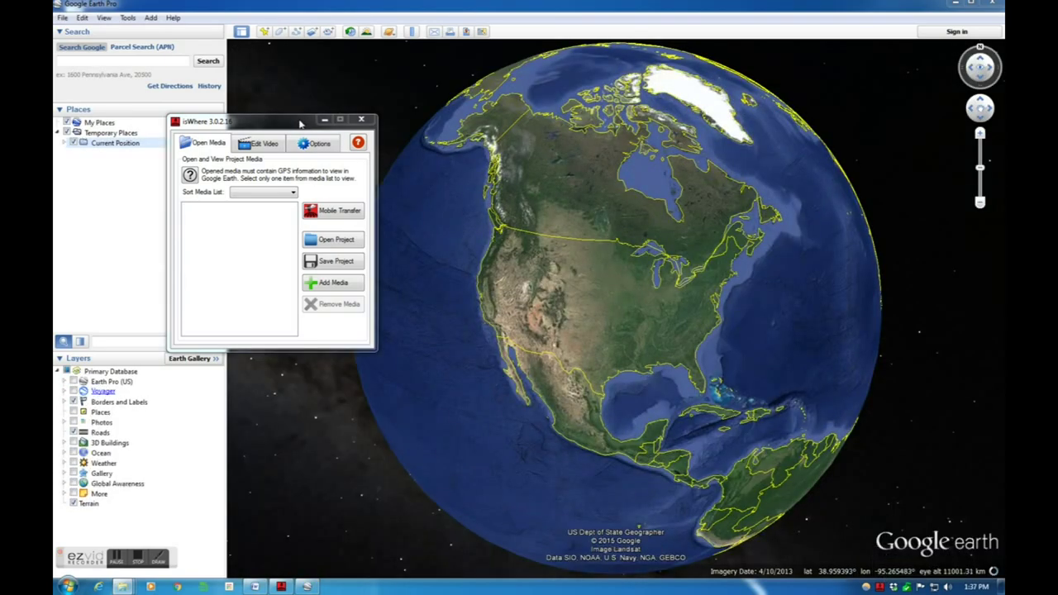
View the media list explanation and the isWhere help information, closing each window after reading.
{"action": "left_click", "coordinate": [189, 176]}
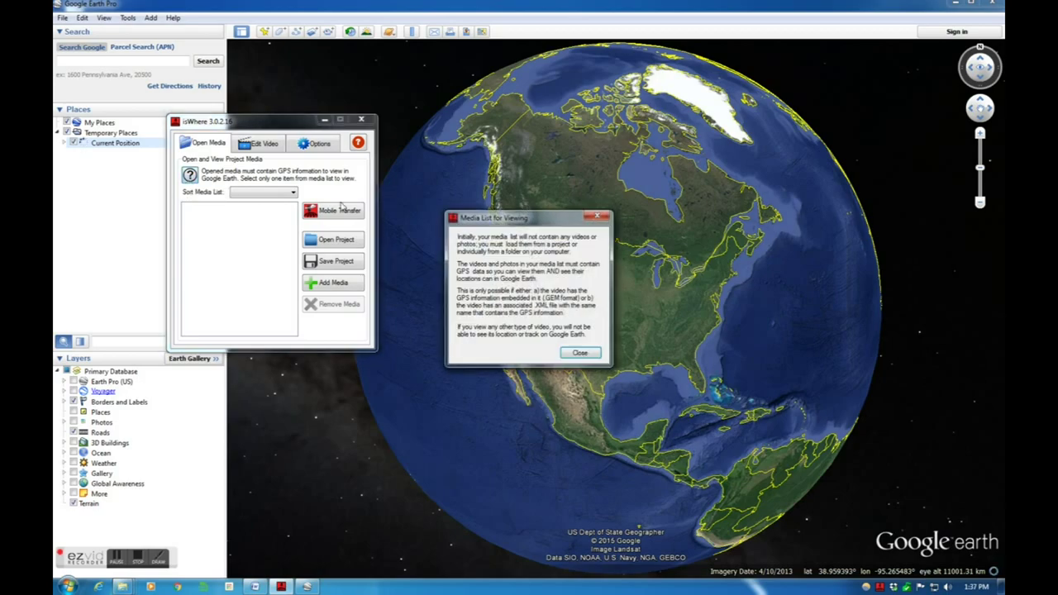
{"action": "left_click", "coordinate": [581, 352]}
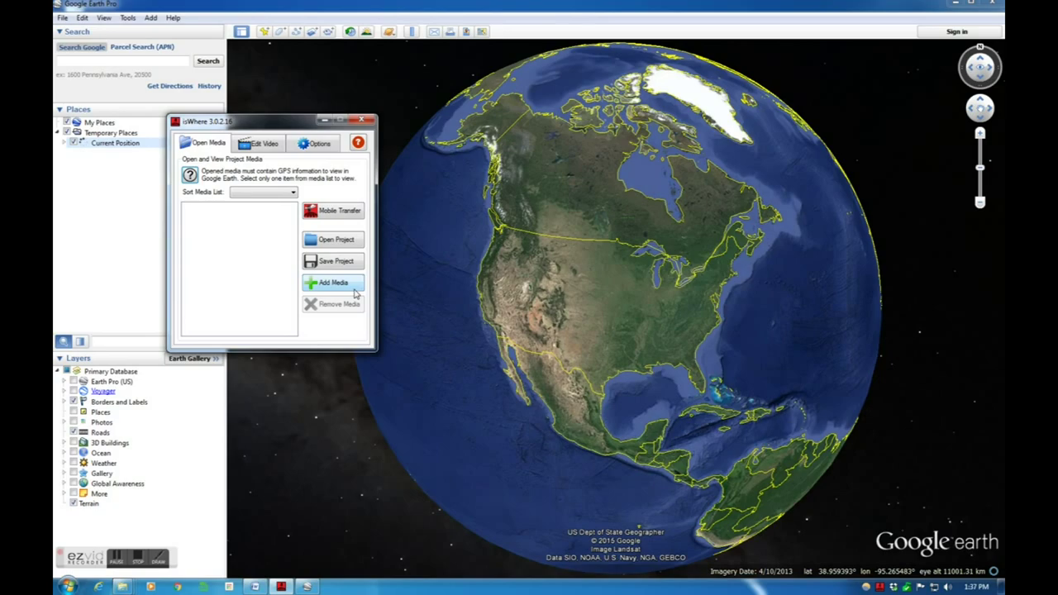
{"action": "left_click", "coordinate": [358, 142]}
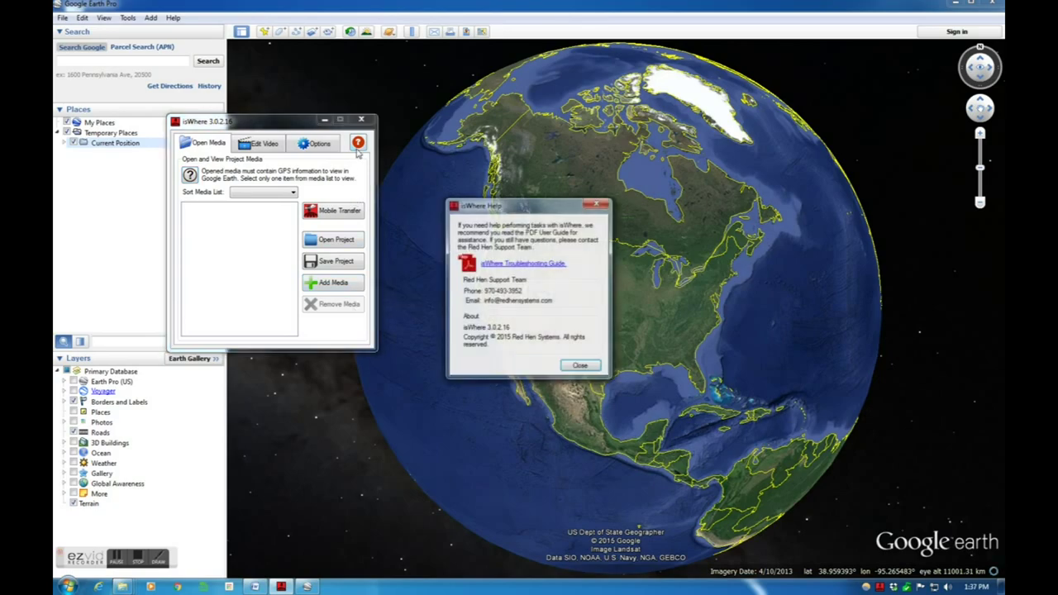
{"action": "left_click", "coordinate": [581, 366]}
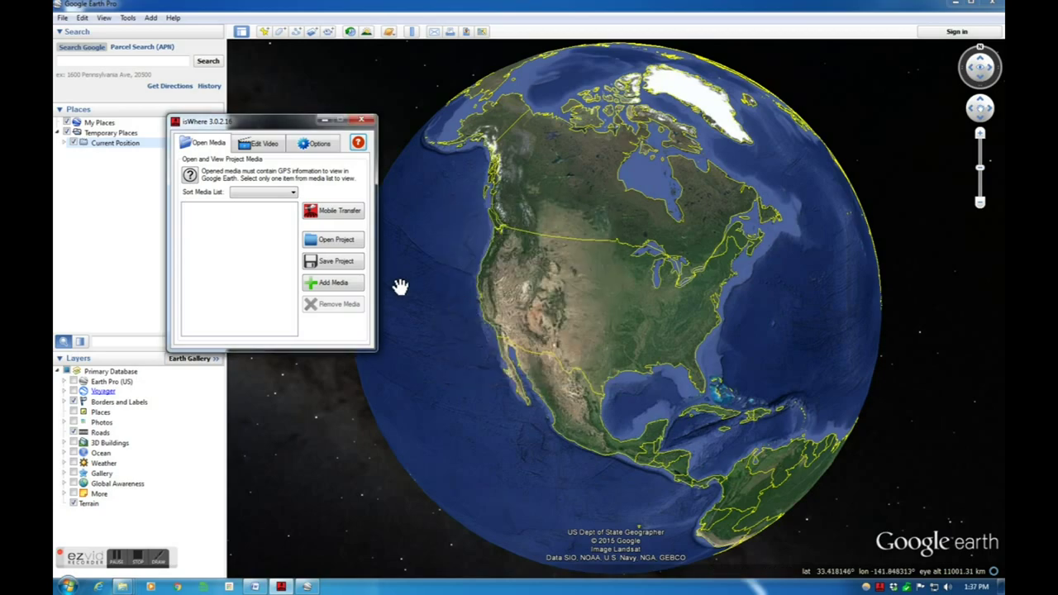
Add clip_GOPR0049_MP4.mp4 from the "GEM video with feature trigger events" folder in resources to the media list.
{"action": "left_click", "coordinate": [334, 283]}
{"action": "left_click", "coordinate": [465, 104]}
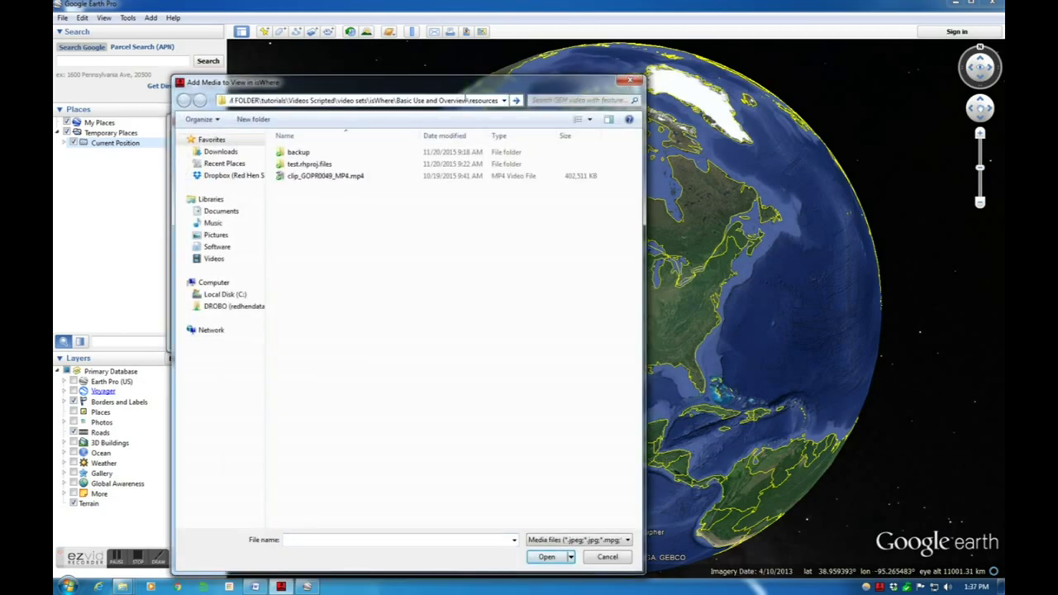
{"action": "key", "text": "Return"}
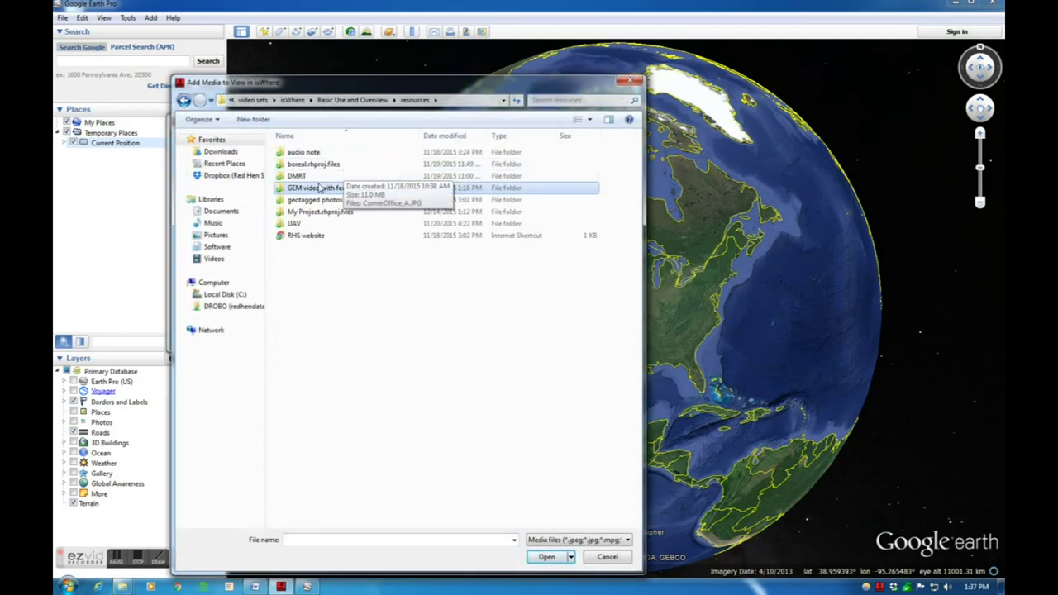
{"action": "double_click", "coordinate": [314, 189]}
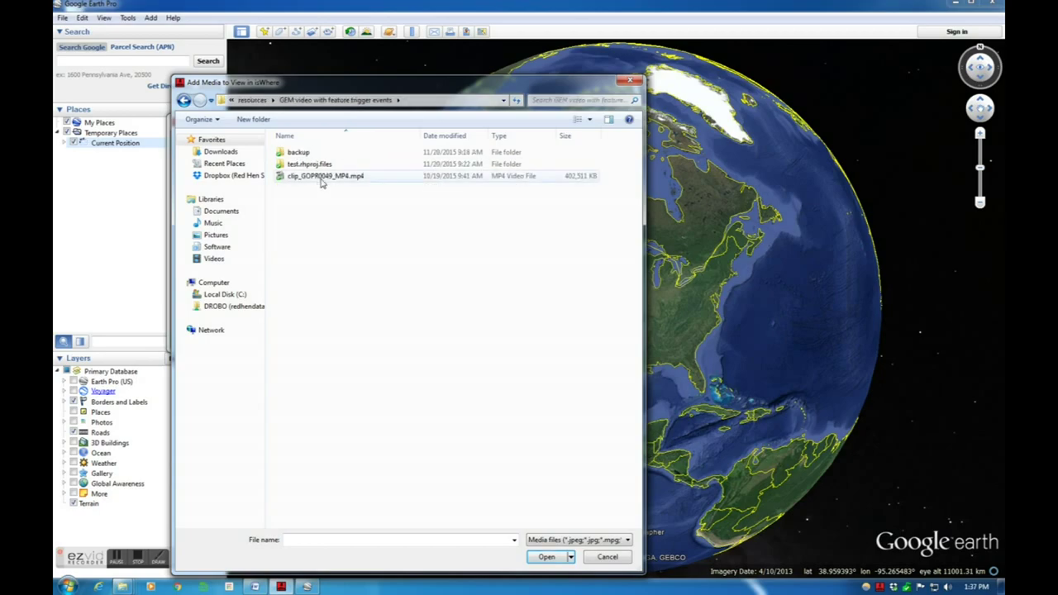
{"action": "double_click", "coordinate": [322, 177]}
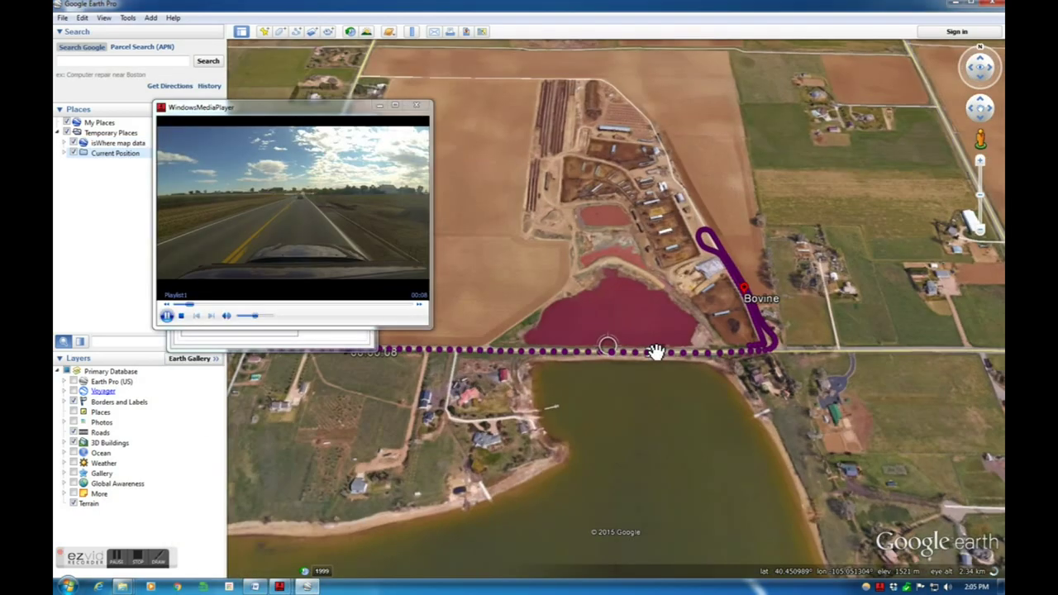
Play the video from a GPS track point on the road below the red pond, shortly before the Bovine marker.
{"action": "scroll", "coordinate": [654, 351], "scroll_direction": "up", "scroll_amount": 3}
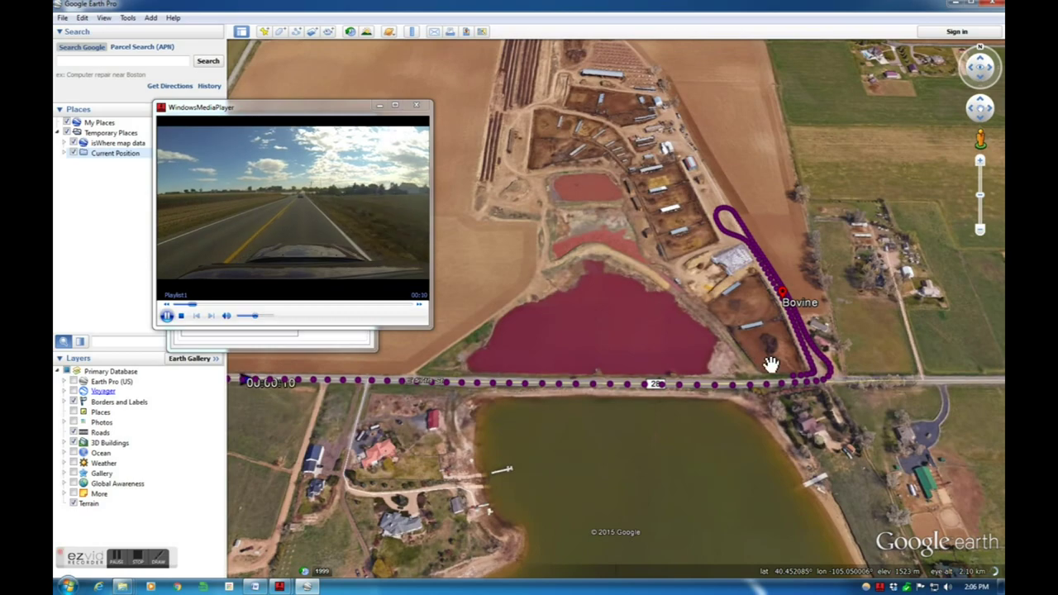
{"action": "left_click", "coordinate": [713, 388]}
{"action": "left_click", "coordinate": [673, 355]}
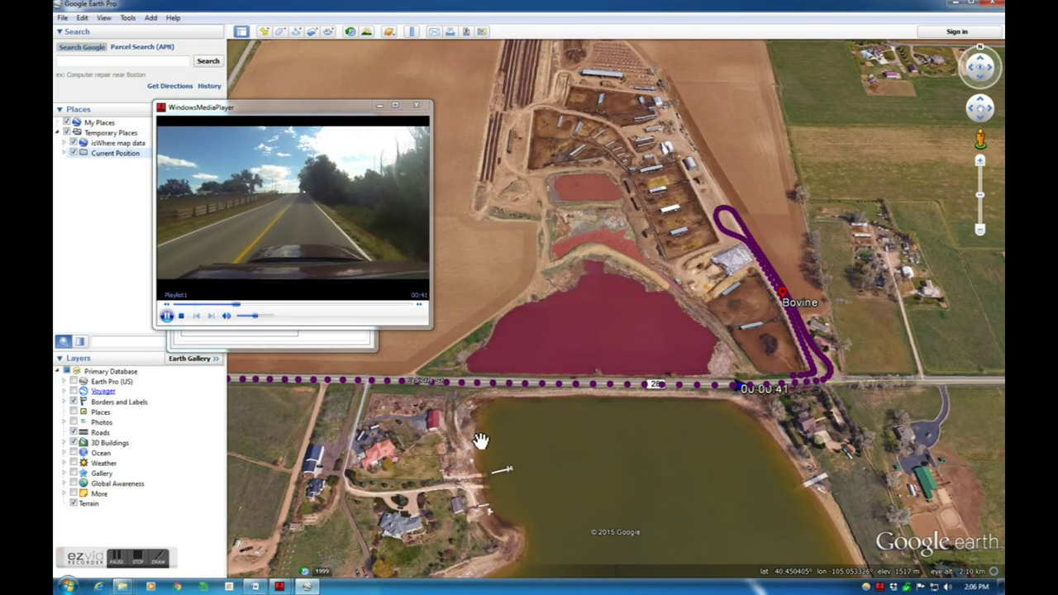
Inspect the GPS details of a track point farther west on the road, and close the video player.
{"action": "left_click", "coordinate": [524, 383]}
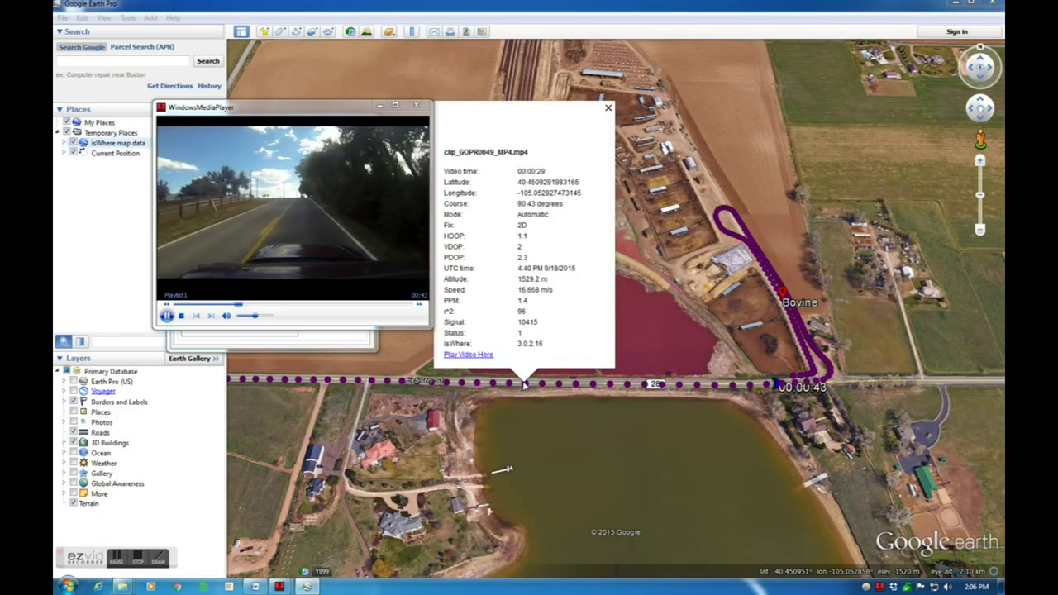
{"action": "left_click_drag", "start_coordinate": [545, 346], "coordinate": [446, 152]}
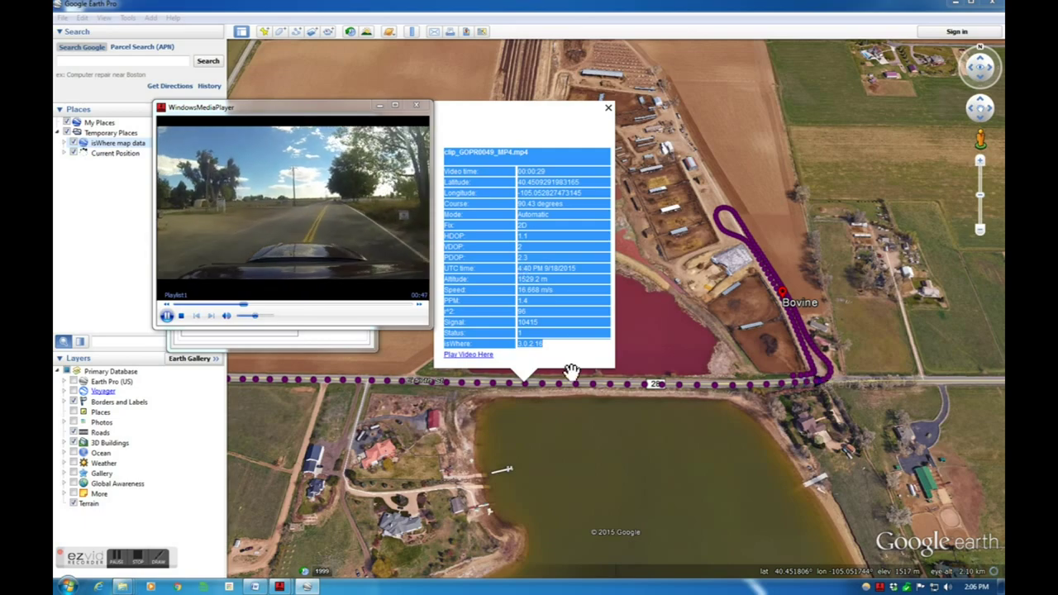
{"action": "left_click", "coordinate": [545, 425]}
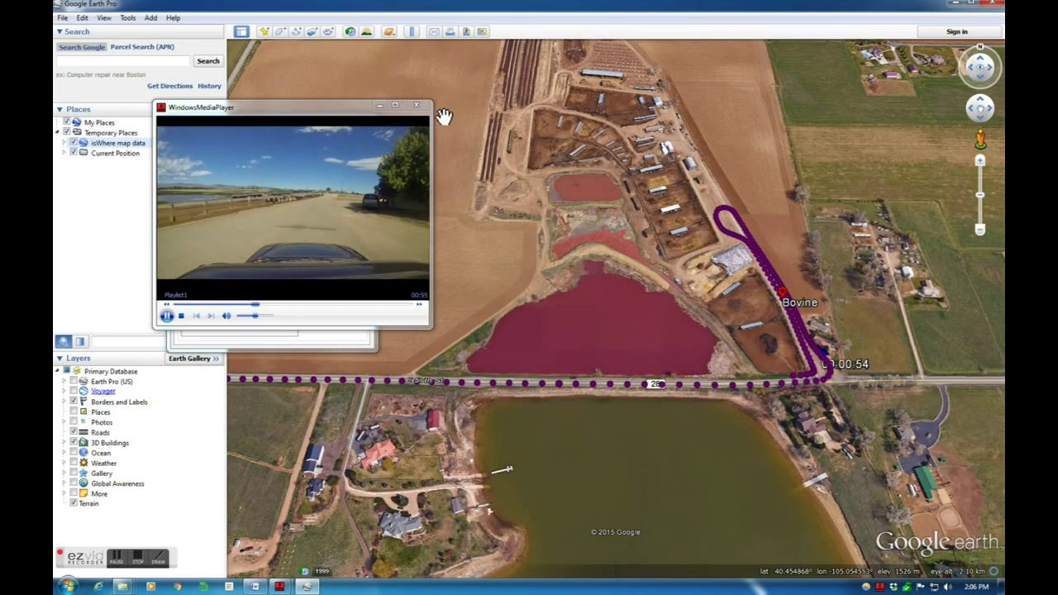
{"action": "left_click", "coordinate": [417, 106]}
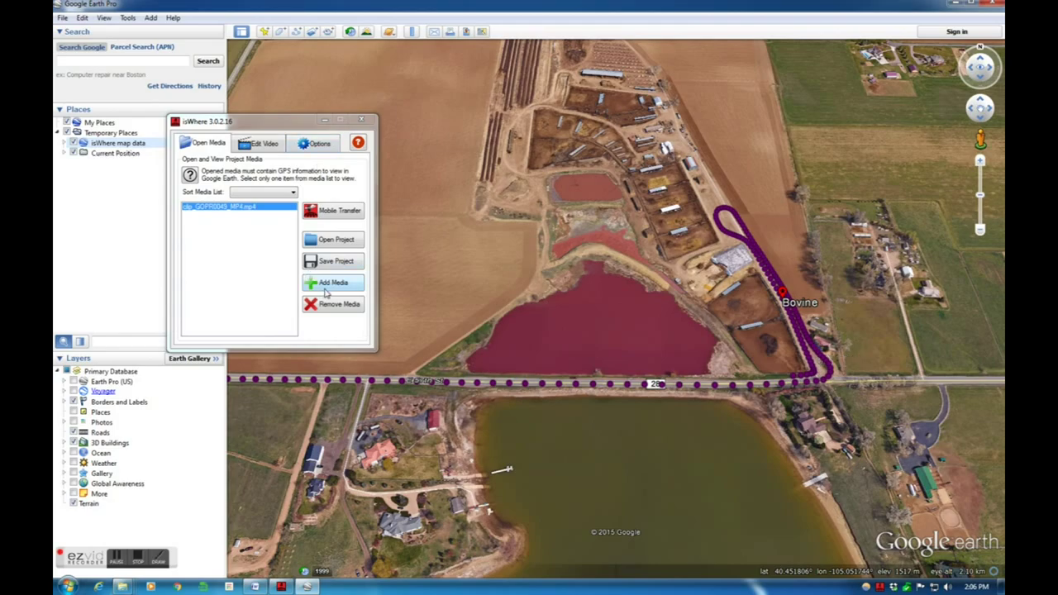
Add the audio note recording from the "audio note" folder in resources to the media list.
{"action": "left_click", "coordinate": [328, 283]}
{"action": "left_click", "coordinate": [256, 100]}
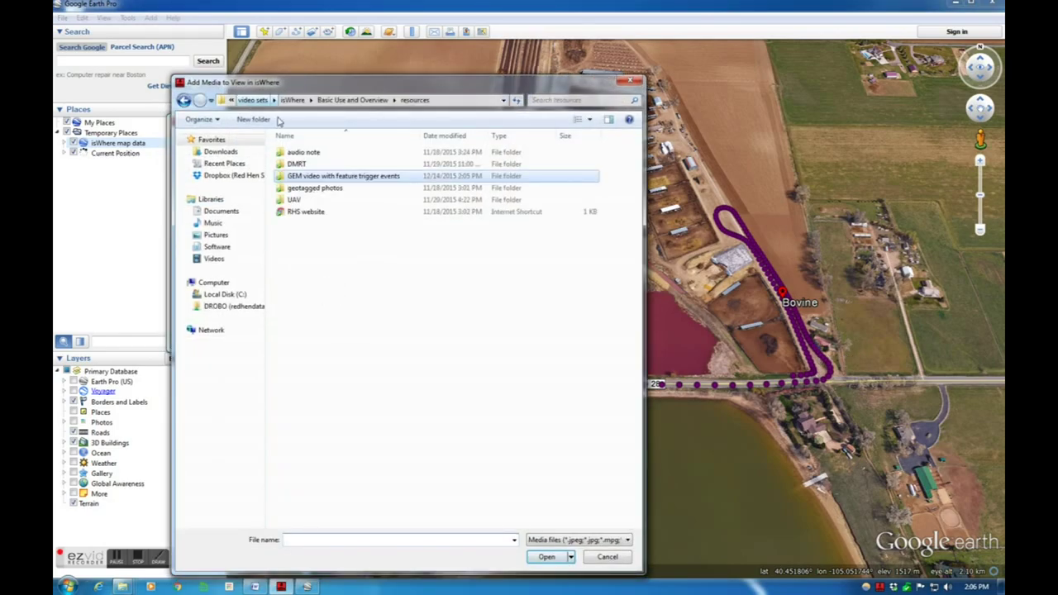
{"action": "double_click", "coordinate": [302, 152]}
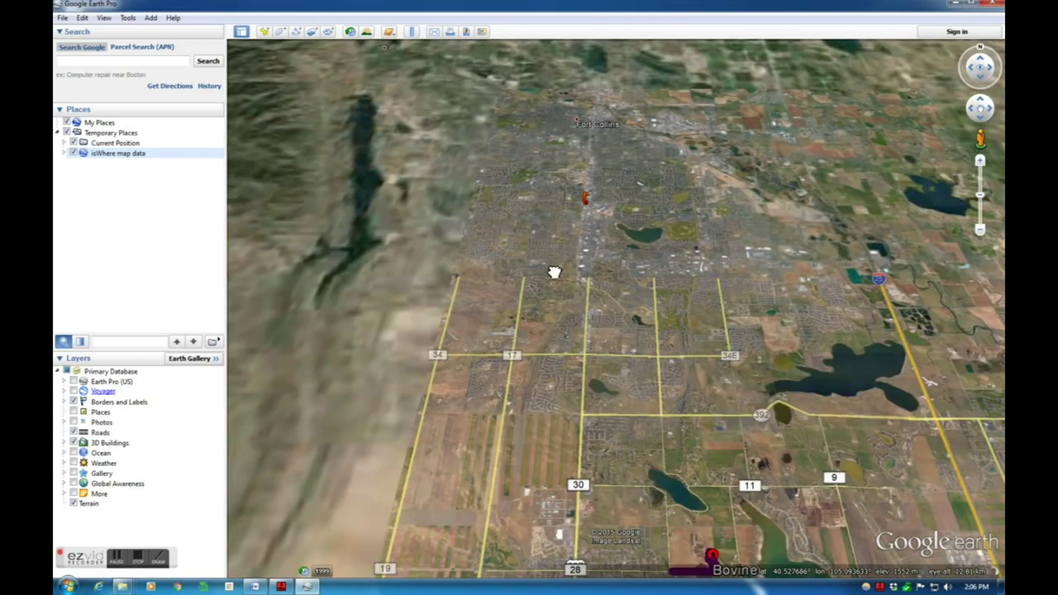
Inspect the location details of the audio note's marker in Fort Collins and close its information balloon.
{"action": "scroll", "coordinate": [554, 272], "scroll_direction": "up", "scroll_amount": 3}
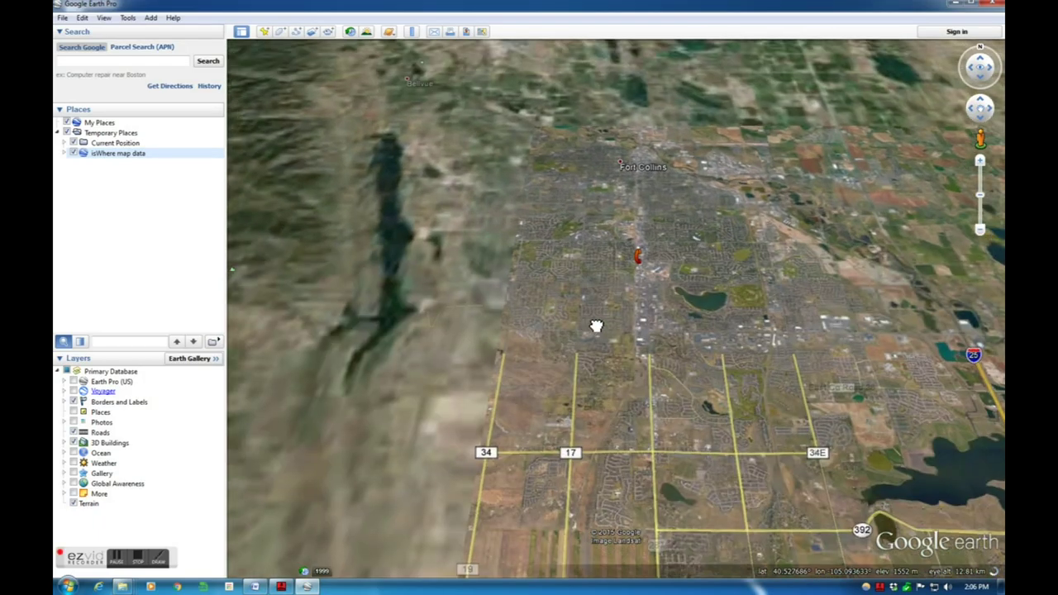
{"action": "scroll", "coordinate": [640, 250], "scroll_direction": "up", "scroll_amount": 3}
{"action": "scroll", "coordinate": [653, 344], "scroll_direction": "up", "scroll_amount": 3}
{"action": "scroll", "coordinate": [652, 343], "scroll_direction": "up", "scroll_amount": 3}
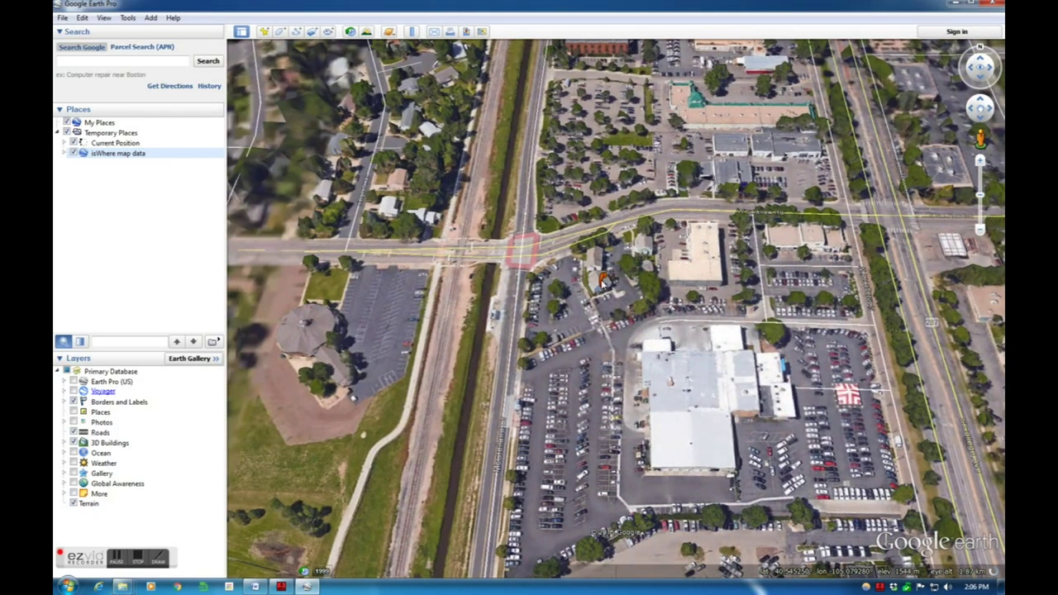
{"action": "left_click", "coordinate": [602, 281]}
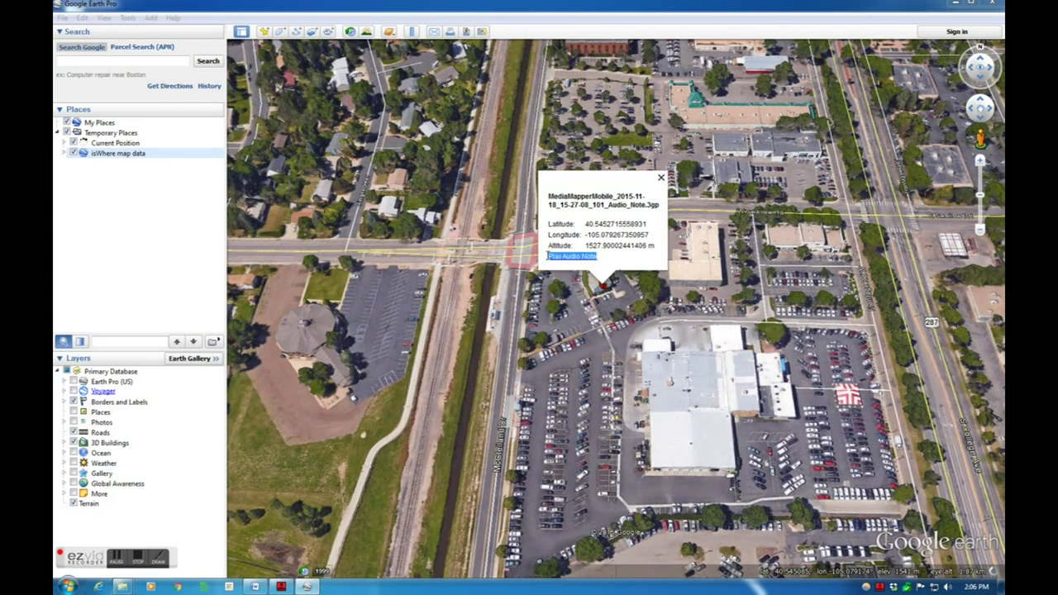
{"action": "left_click_drag", "start_coordinate": [596, 258], "coordinate": [593, 293]}
{"action": "left_click", "coordinate": [609, 262]}
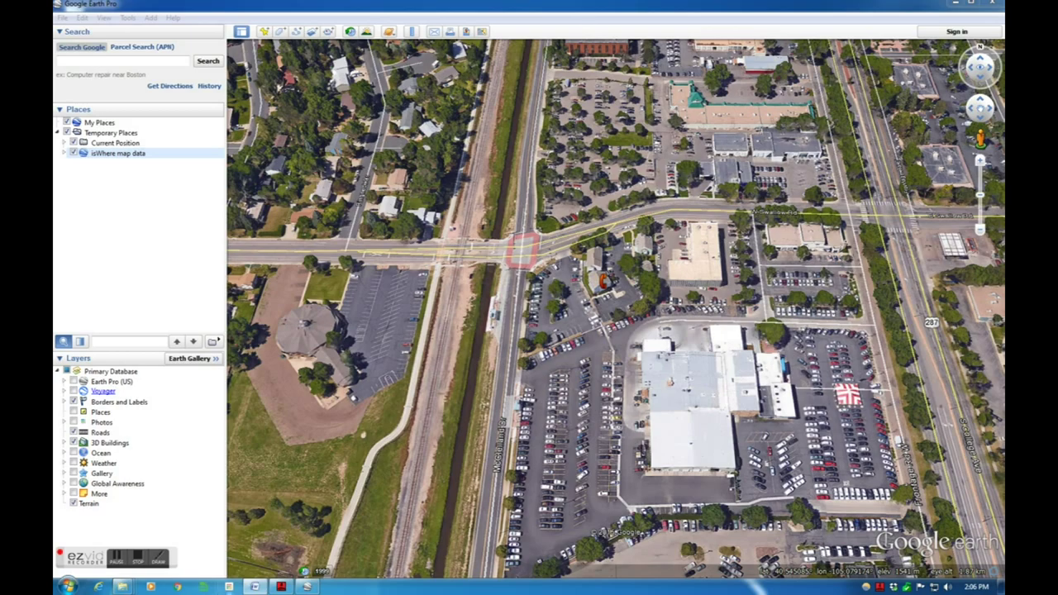
Return to isWhere and add DSC_5646, DSC_5650, DSC_5662, DSC_5704 and DSC_5734 from the "geotagged photos" folder to the media list.
{"action": "left_click", "coordinate": [282, 587]}
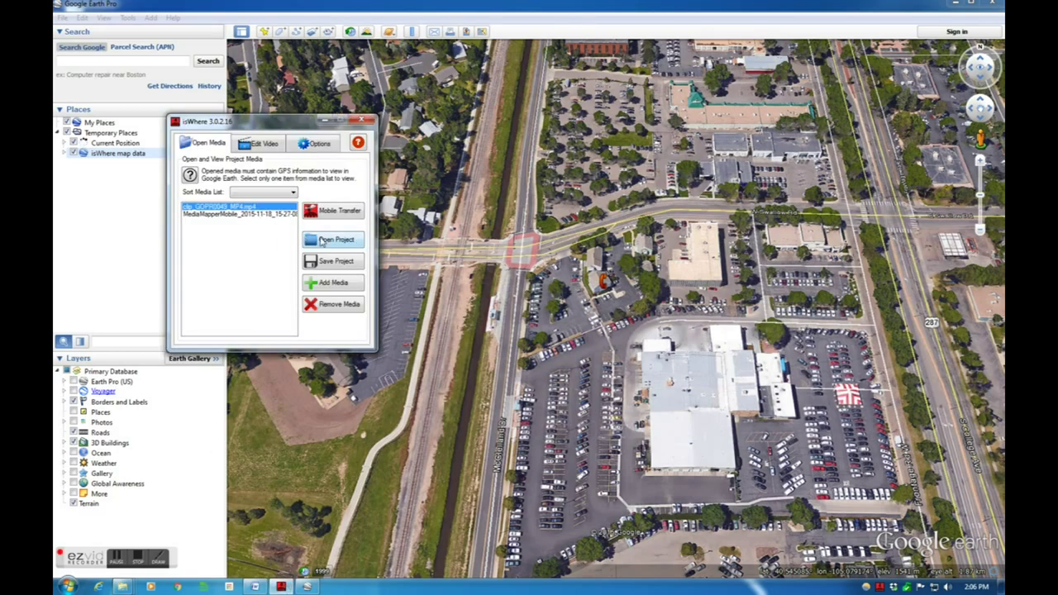
{"action": "left_click", "coordinate": [333, 284]}
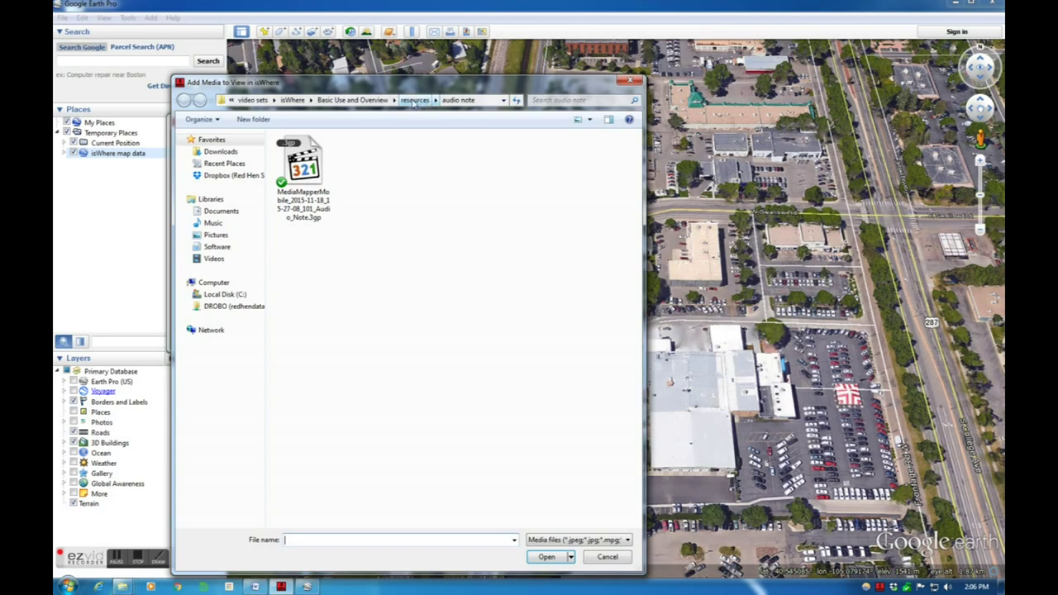
{"action": "left_click", "coordinate": [413, 100]}
{"action": "double_click", "coordinate": [342, 188]}
{"action": "left_click_drag", "start_coordinate": [273, 205], "coordinate": [579, 132]}
{"action": "left_click", "coordinate": [546, 557]}
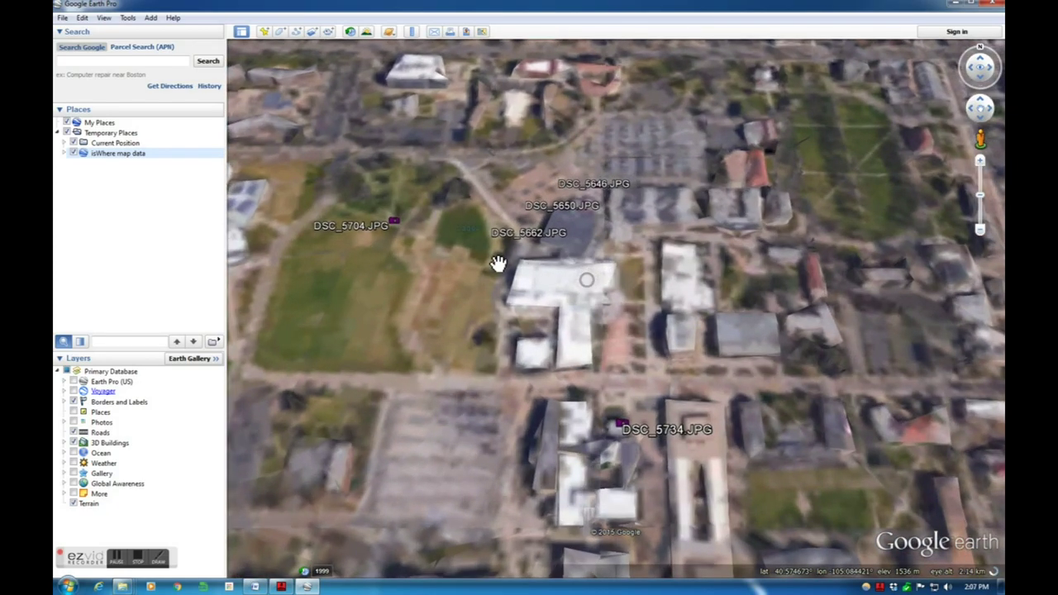
Examine the camera details and previews of photos DSC_5704, DSC_5662, DSC_5646 and DSC_5734 on the map.
{"action": "left_click", "coordinate": [397, 223]}
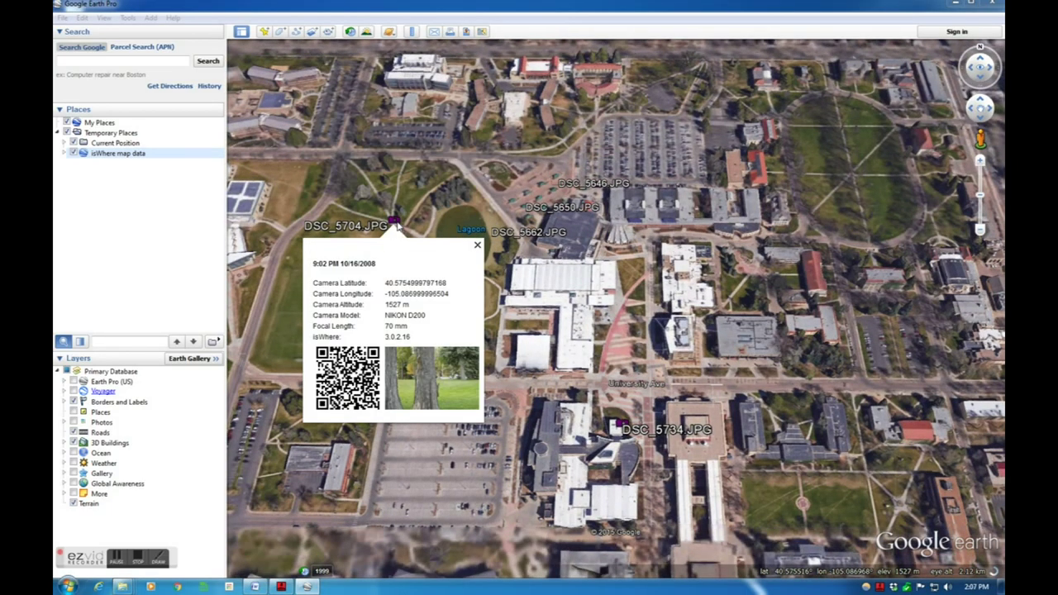
{"action": "left_click", "coordinate": [446, 168]}
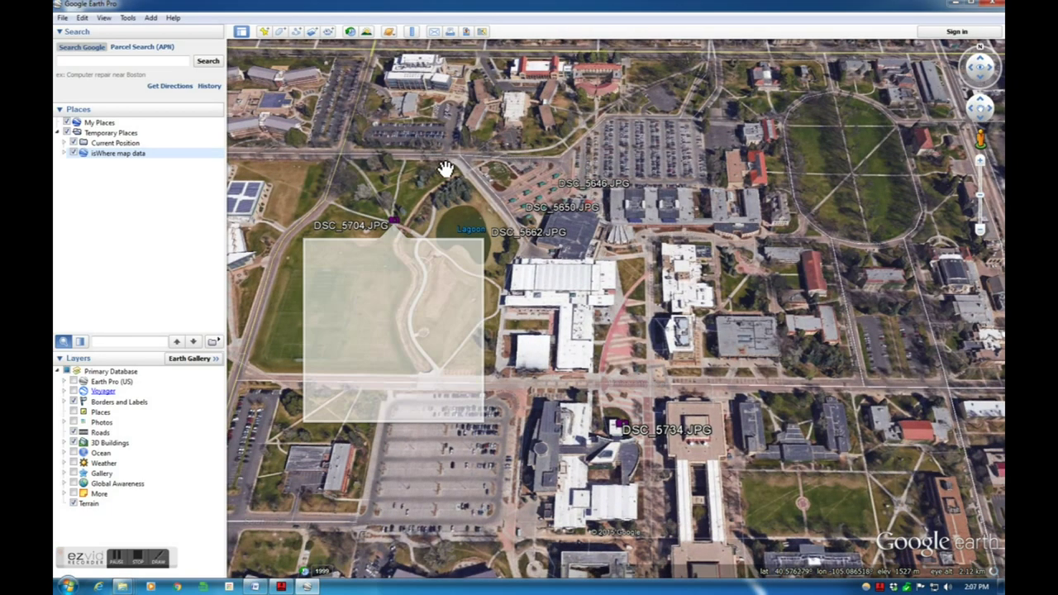
{"action": "left_click", "coordinate": [522, 235]}
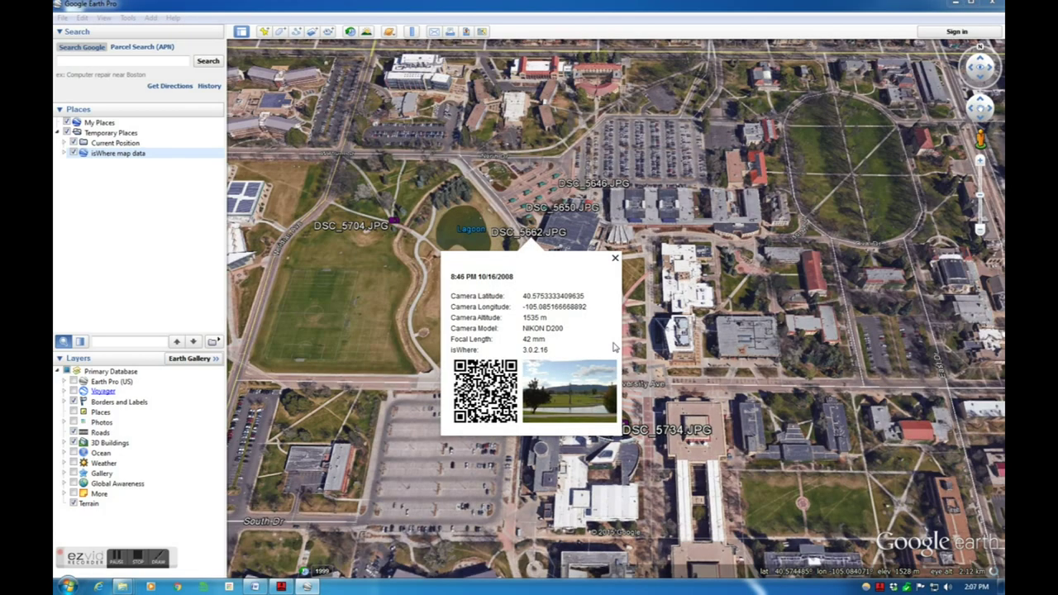
{"action": "left_click", "coordinate": [754, 304]}
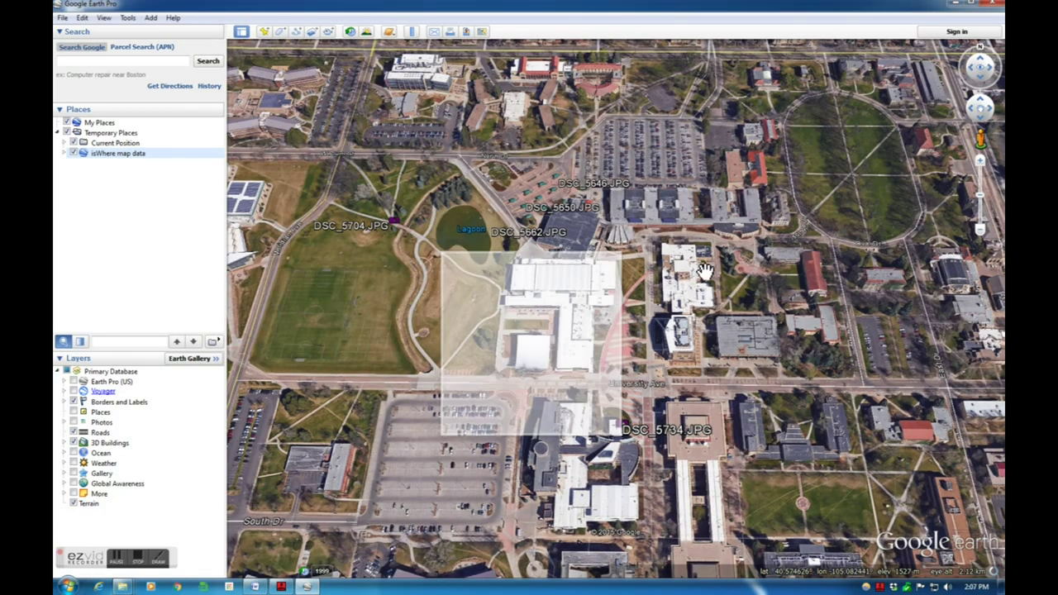
{"action": "left_click", "coordinate": [578, 185]}
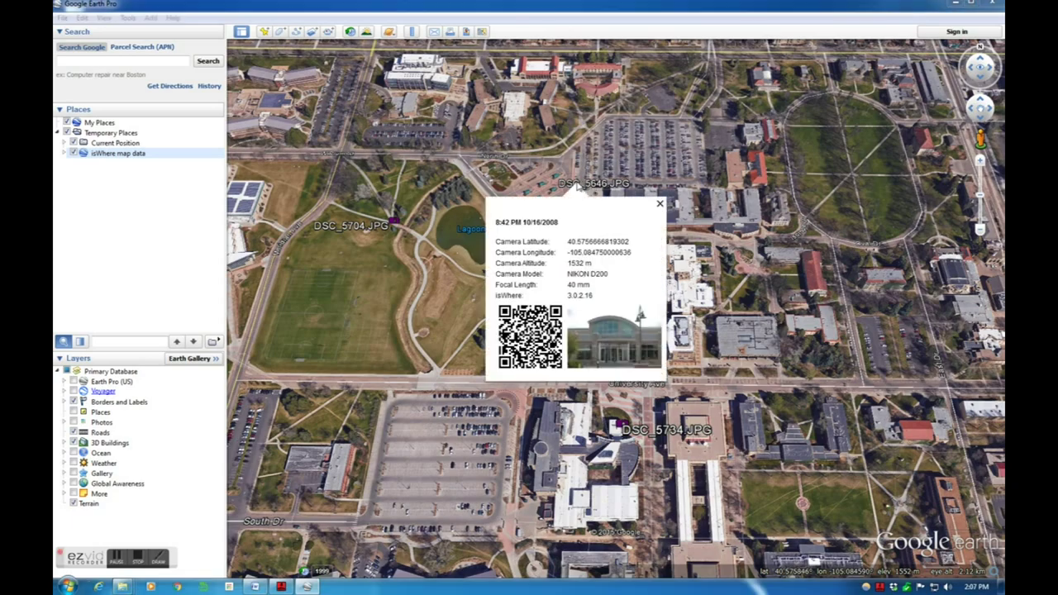
{"action": "left_click", "coordinate": [767, 419]}
{"action": "left_click", "coordinate": [661, 429]}
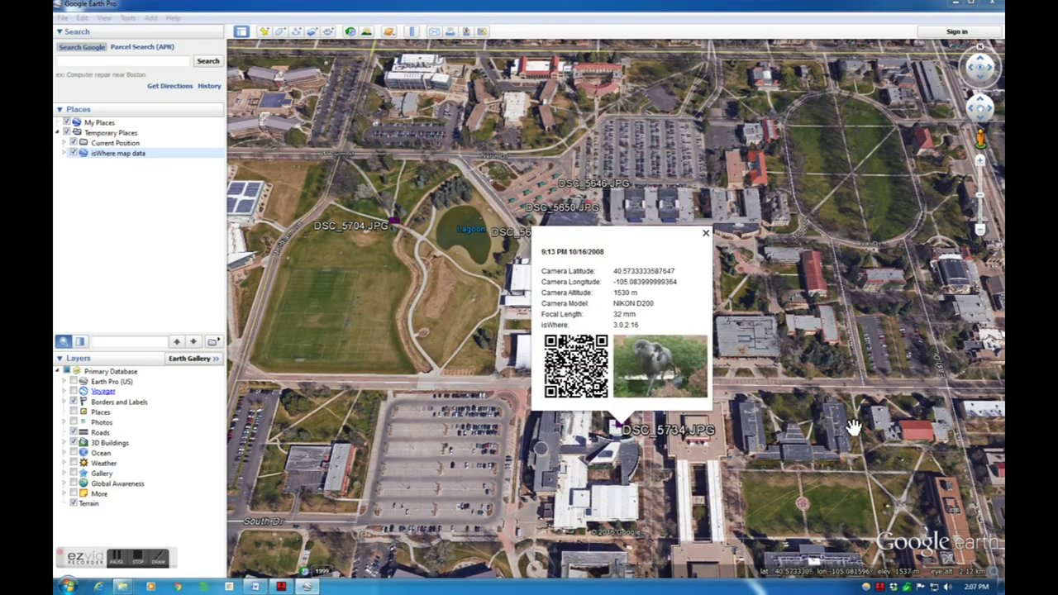
{"action": "left_click", "coordinate": [510, 457]}
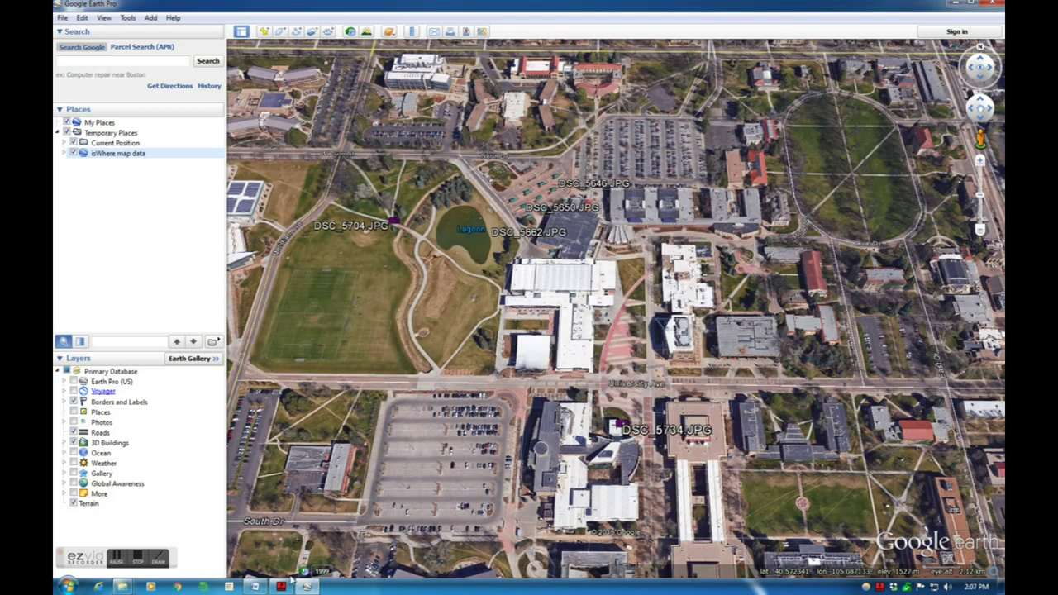
Switch to isWhere and add CornerOffice_A.JPG from the DMRT folder in resources to the media list.
{"action": "left_click", "coordinate": [281, 587]}
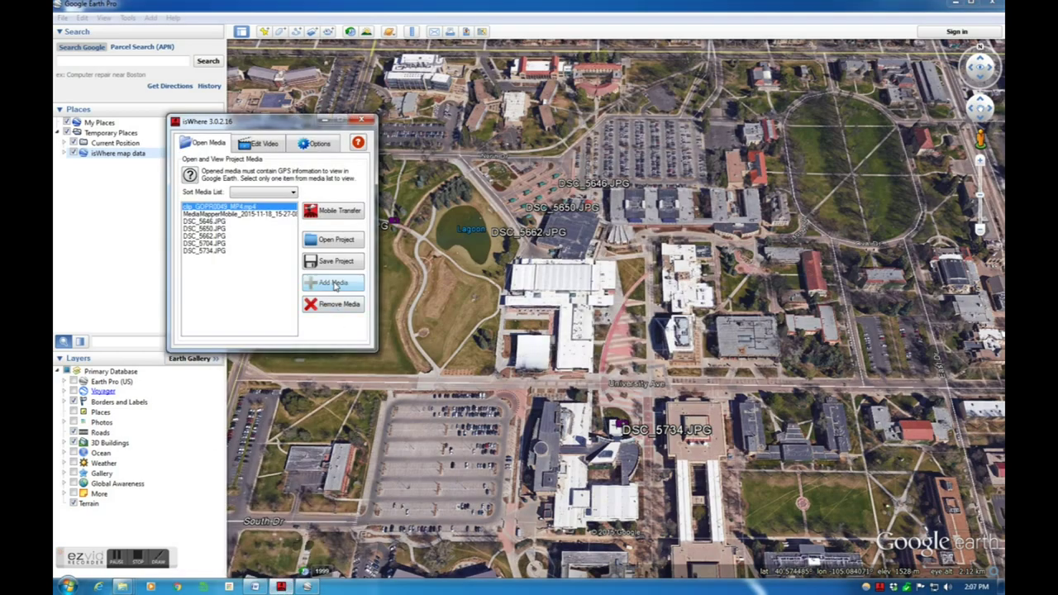
{"action": "left_click", "coordinate": [335, 284]}
{"action": "left_click", "coordinate": [372, 101]}
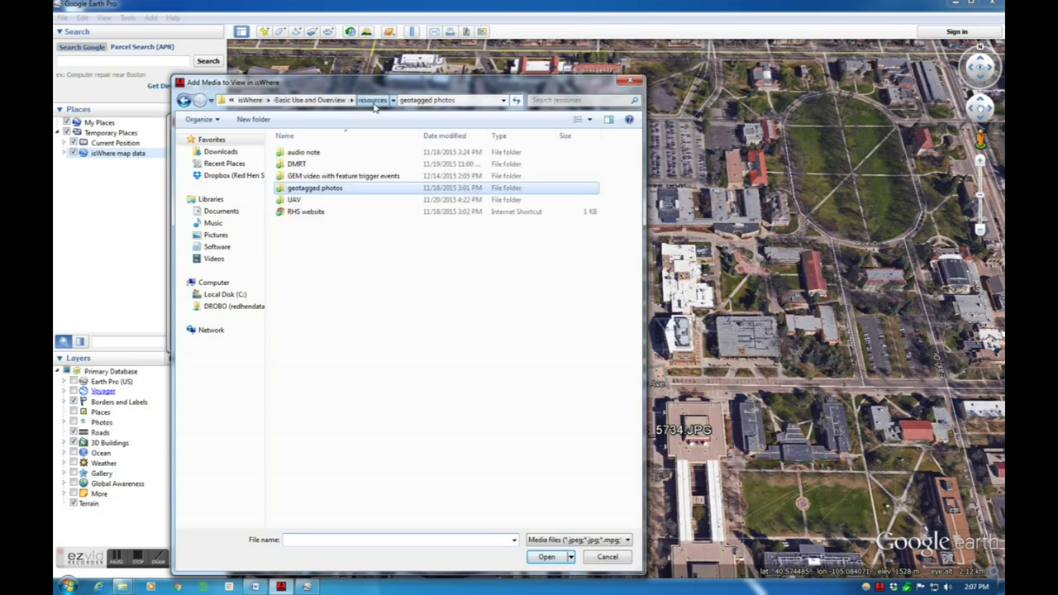
{"action": "double_click", "coordinate": [333, 164]}
{"action": "double_click", "coordinate": [314, 170]}
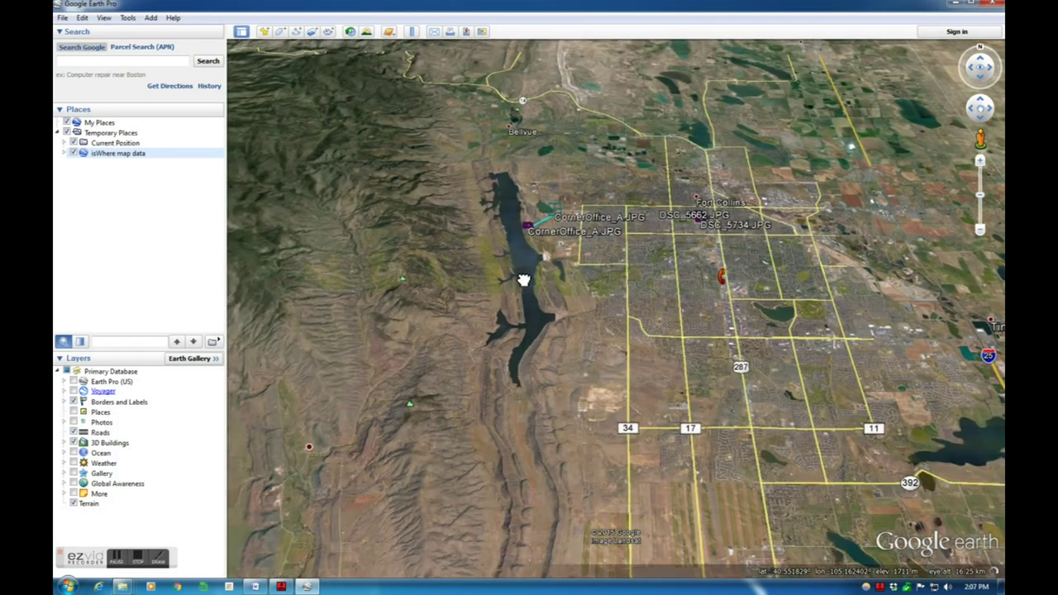
Inspect the camera and target details of CornerOffice_A.JPG on the map and trace its sight line to the photographed building.
{"action": "scroll", "coordinate": [523, 280], "scroll_direction": "up", "scroll_amount": 5}
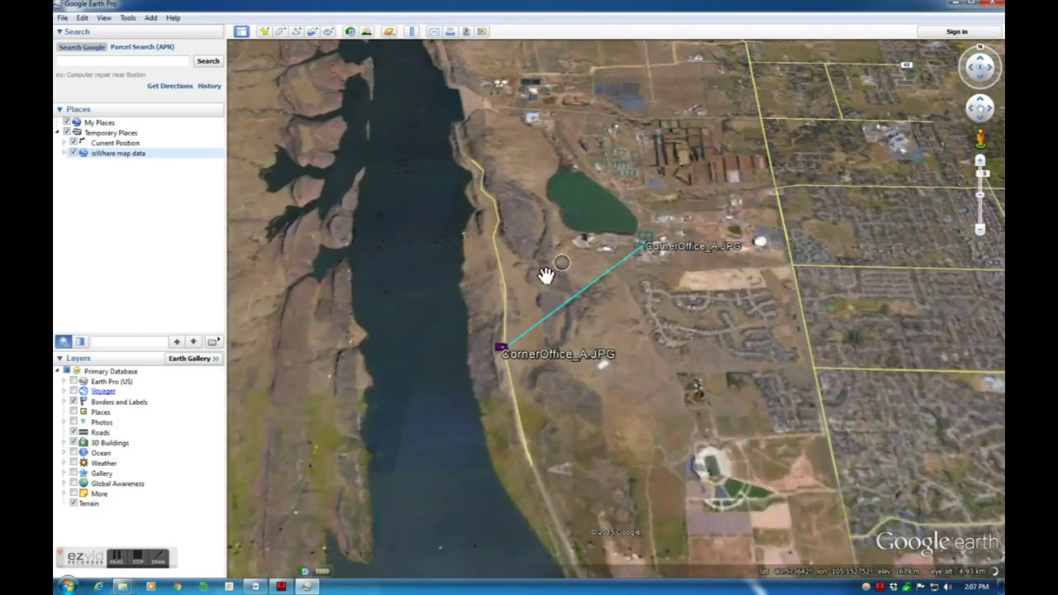
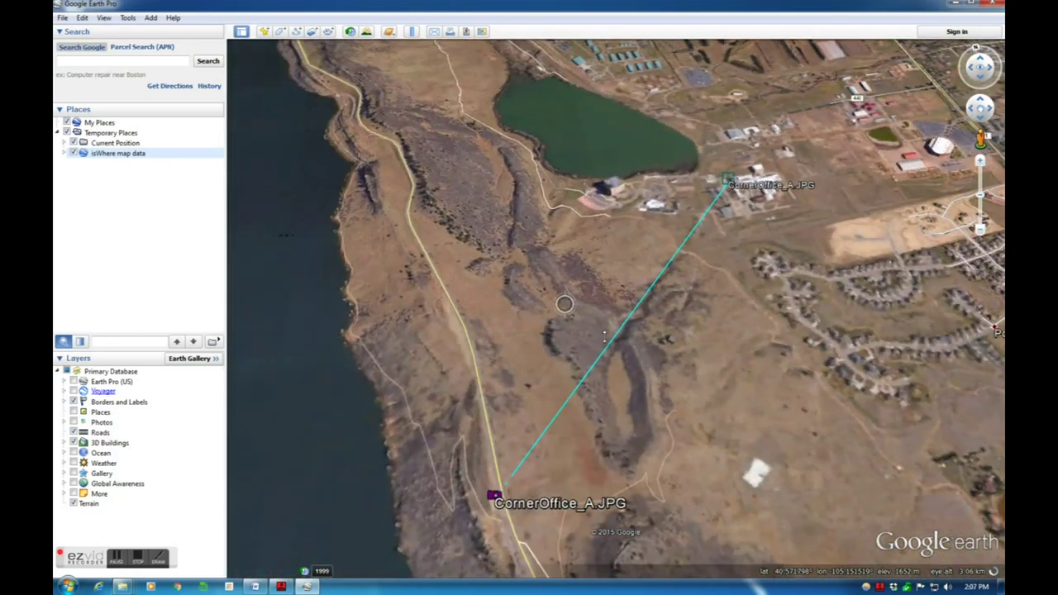
{"action": "middle_click_drag", "start_coordinate": [579, 415], "coordinate": [604, 383]}
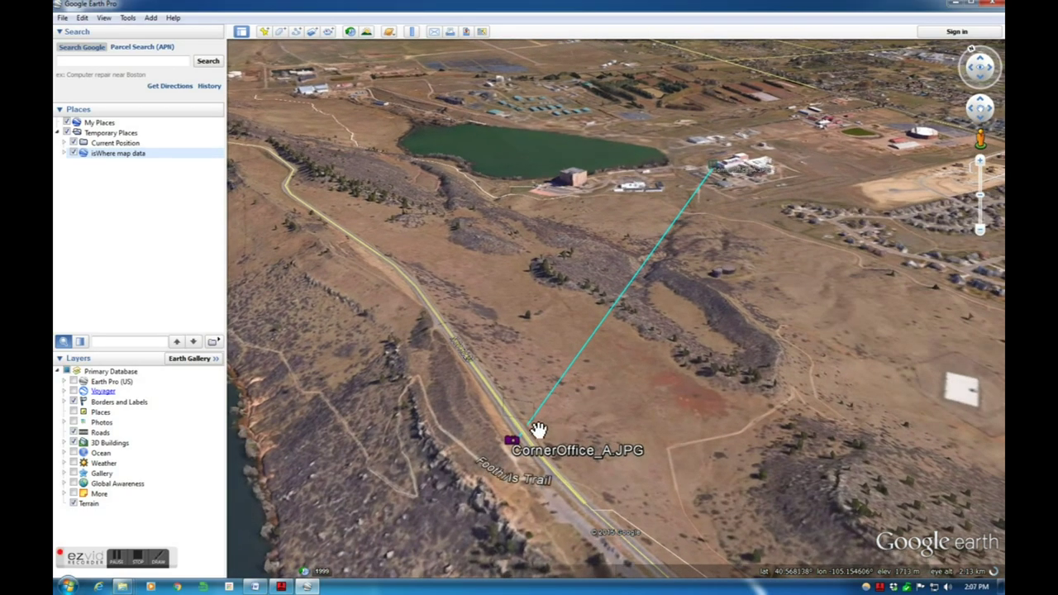
{"action": "left_click", "coordinate": [510, 438]}
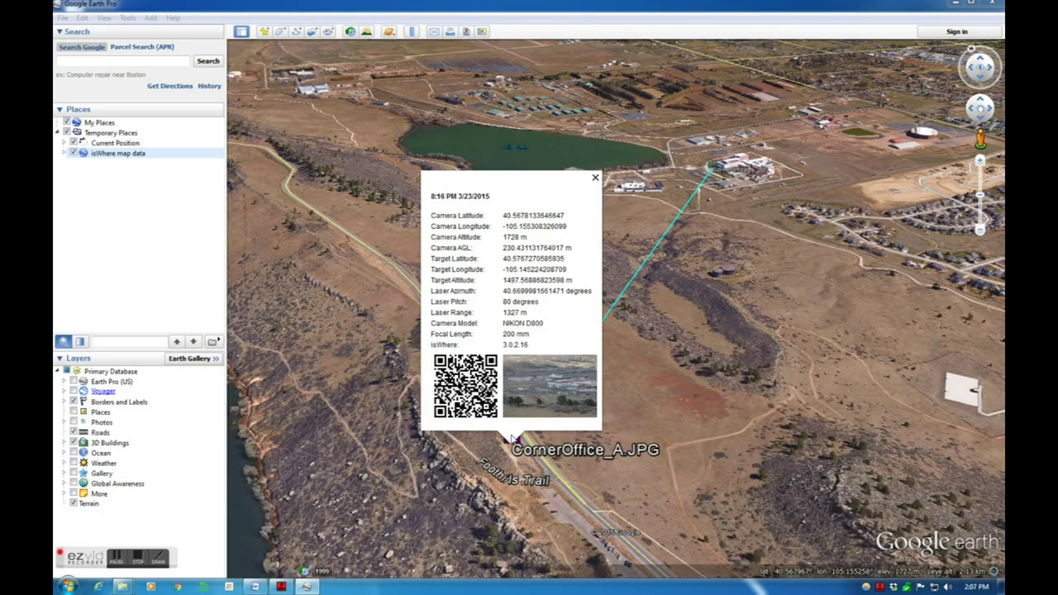
{"action": "double_click", "coordinate": [488, 461]}
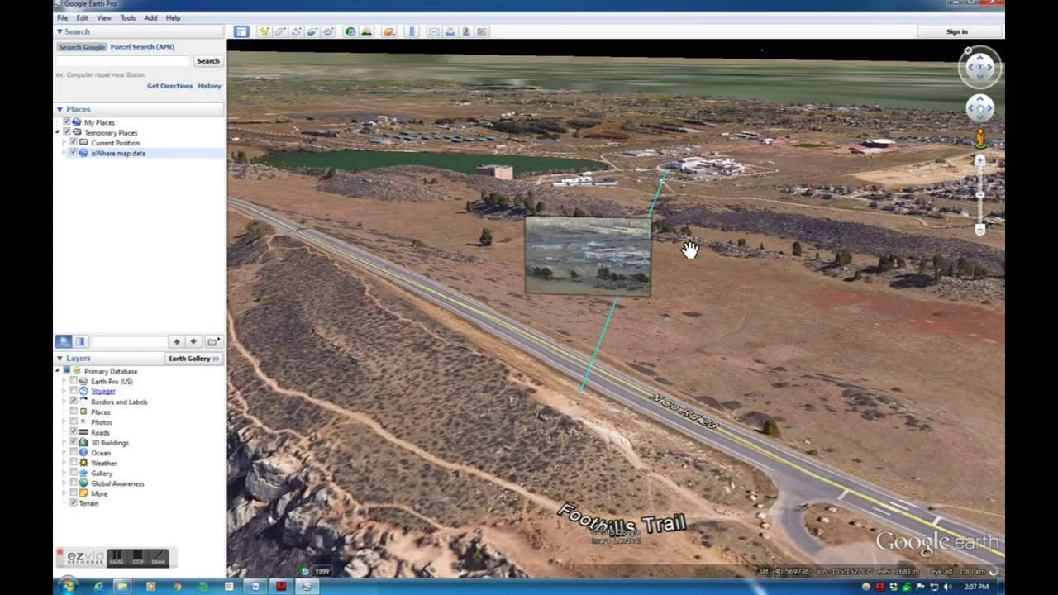
{"action": "left_click_drag", "start_coordinate": [684, 208], "coordinate": [686, 312]}
{"action": "scroll", "coordinate": [686, 312], "scroll_direction": "down", "scroll_amount": 5}
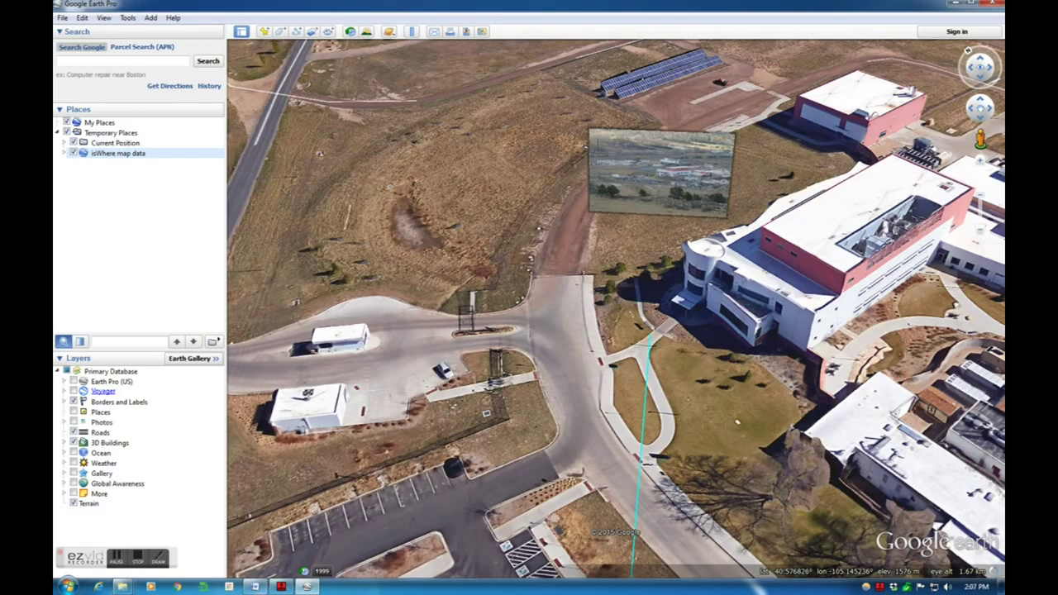
Return to isWhere and remove DSC_5662.JPG from the media list.
{"action": "left_click", "coordinate": [321, 537]}
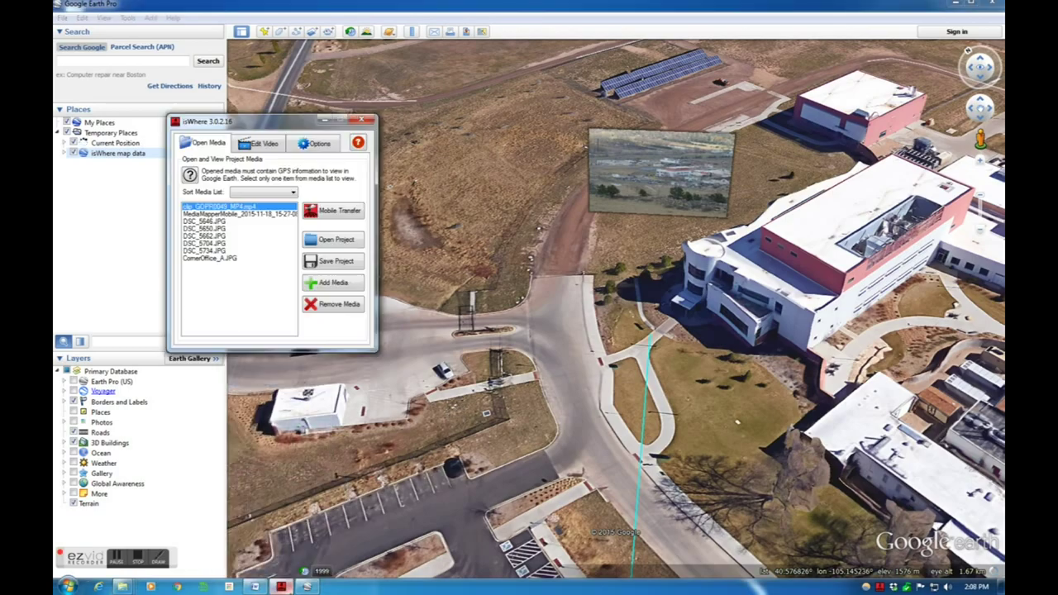
{"action": "left_click", "coordinate": [208, 237]}
{"action": "left_click", "coordinate": [330, 304]}
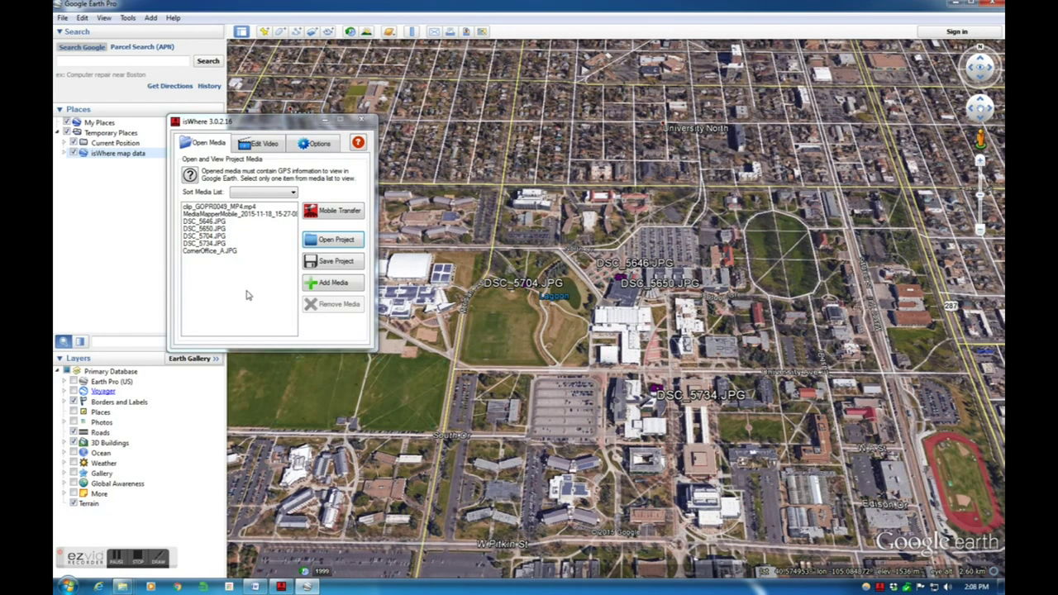
Sort the media list alphabetically A-Z, and reverse the order to Z-A.
{"action": "left_click", "coordinate": [267, 191]}
{"action": "left_click", "coordinate": [259, 207]}
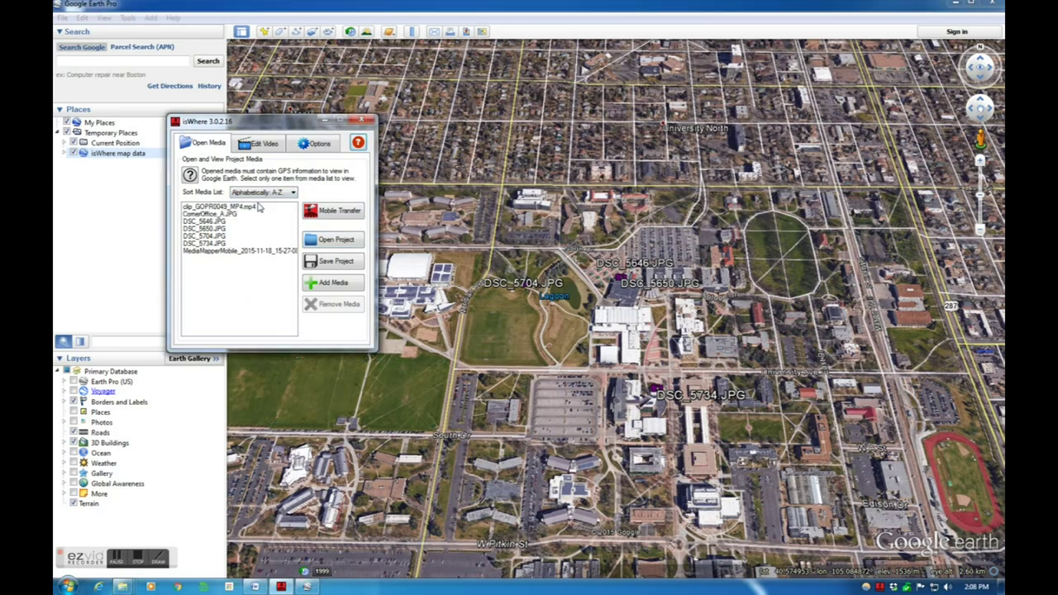
{"action": "left_click", "coordinate": [258, 192]}
{"action": "left_click", "coordinate": [256, 214]}
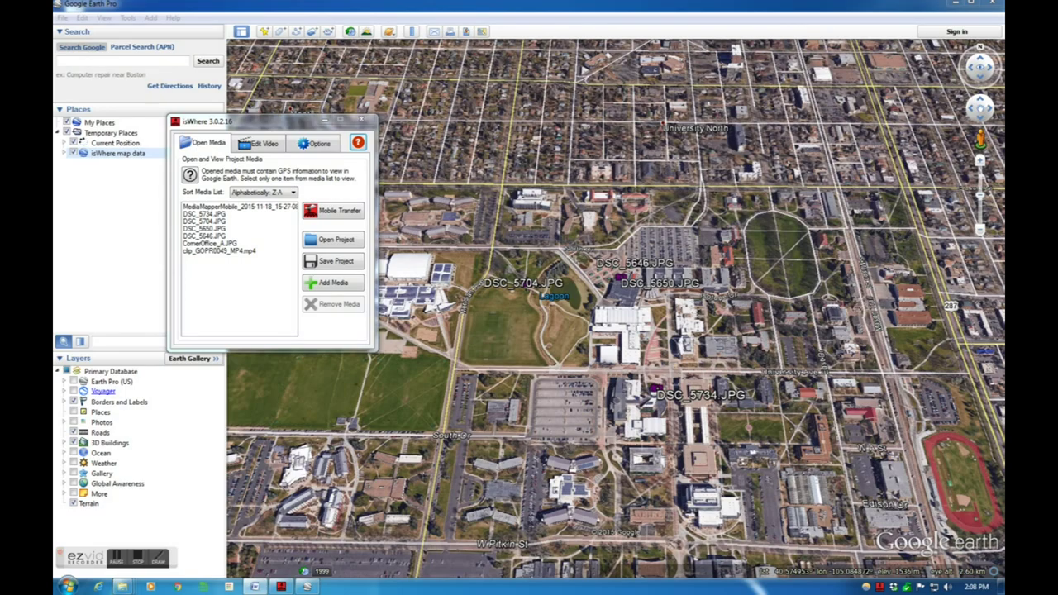
Review the media source options for transferring from a mobile device, leave WiFi as the source, and close the transfer window.
{"action": "left_click", "coordinate": [331, 214]}
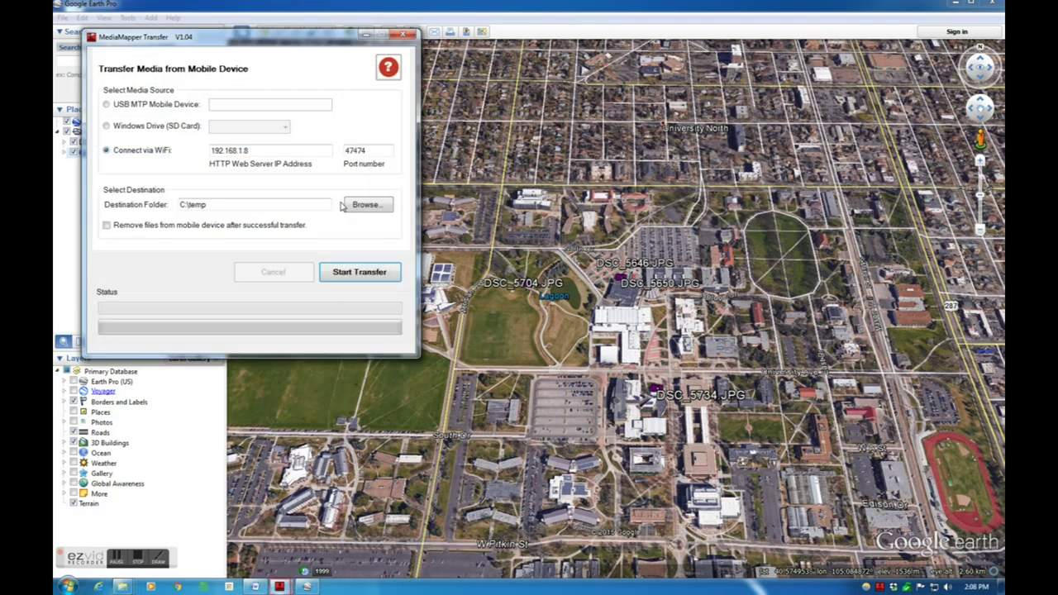
{"action": "left_click", "coordinate": [154, 129]}
{"action": "left_click", "coordinate": [143, 152]}
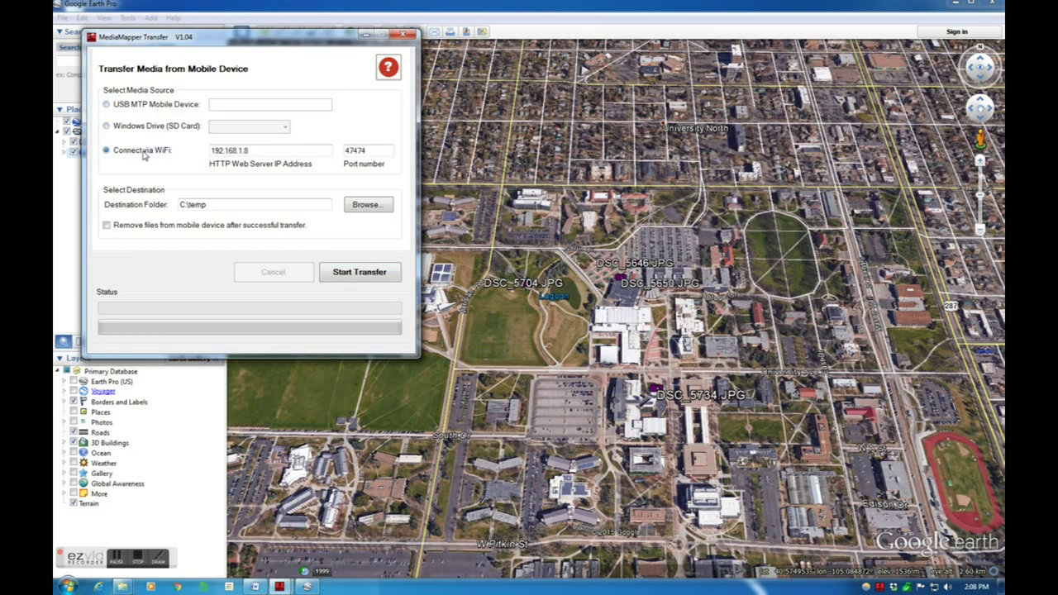
{"action": "left_click", "coordinate": [404, 34]}
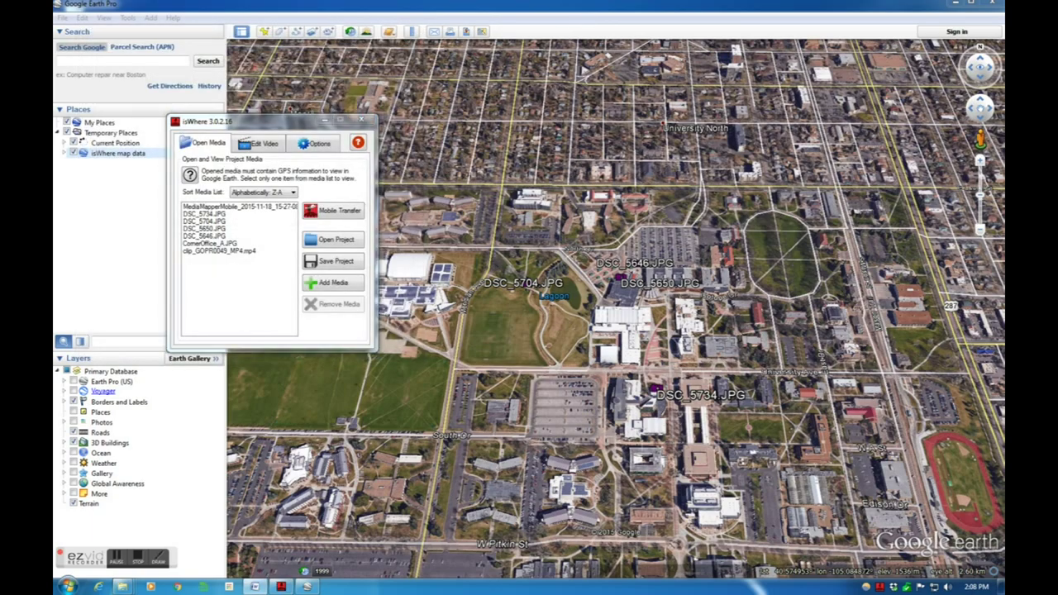
Save the project as "My project" in the resources folder, and close isWhere and Google Earth, discarding the temporary places.
{"action": "left_click", "coordinate": [330, 261]}
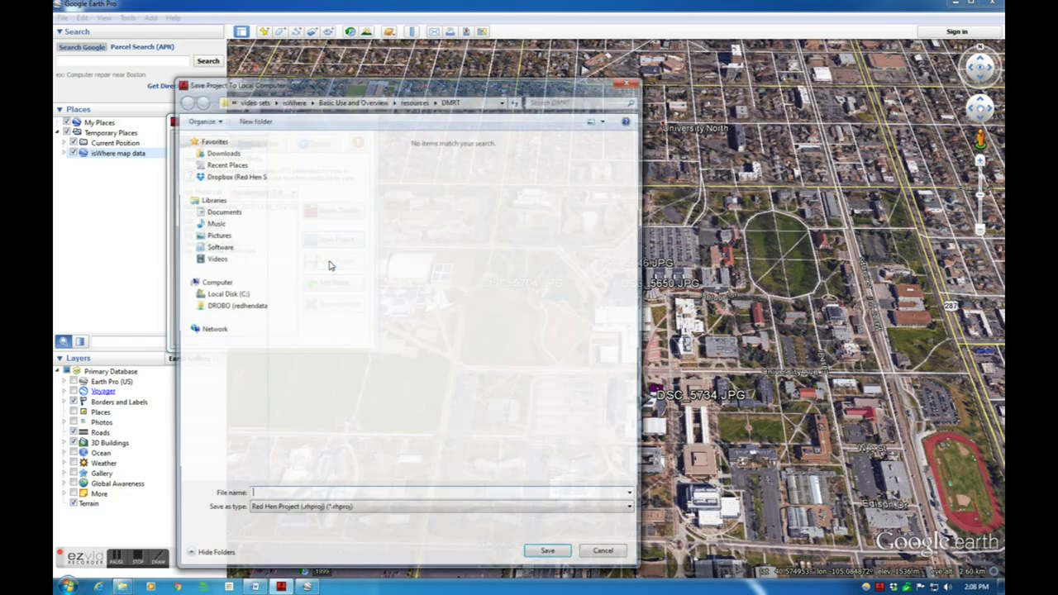
{"action": "left_click", "coordinate": [415, 100]}
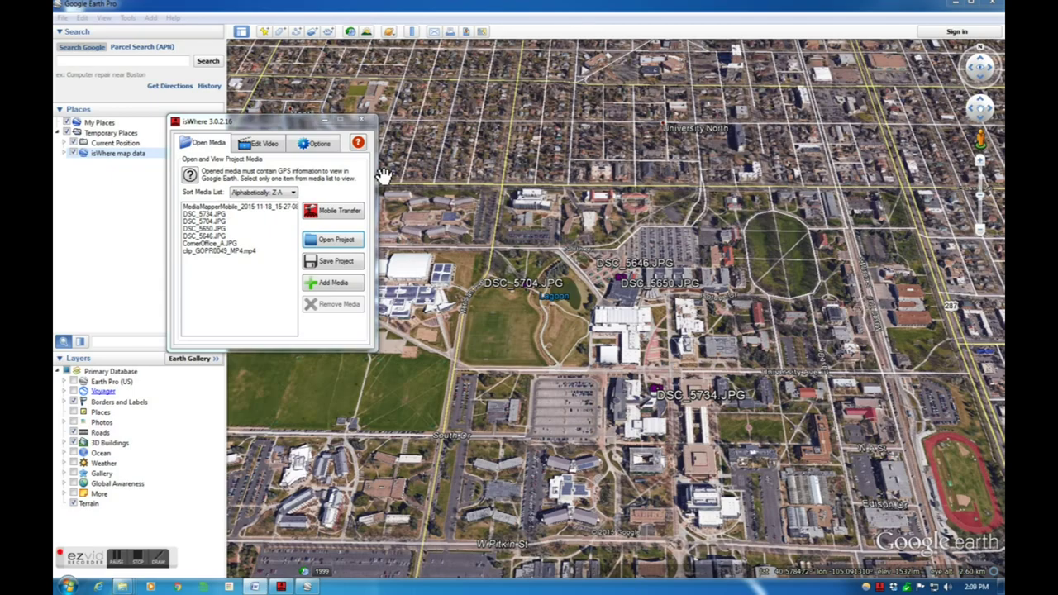
{"action": "left_click", "coordinate": [361, 120]}
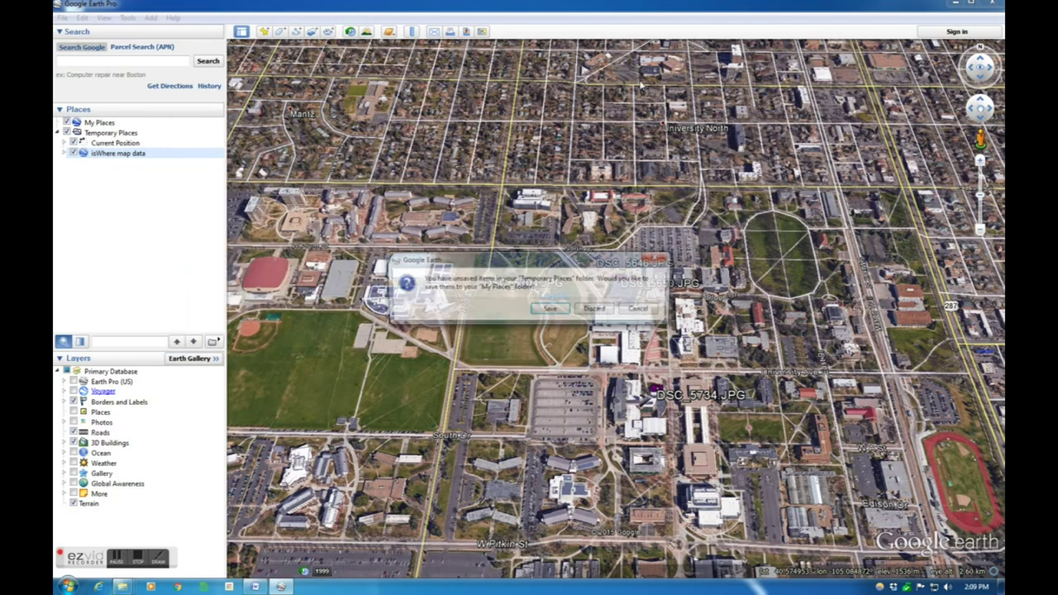
{"action": "left_click", "coordinate": [586, 311]}
Restart isWhere and open My project.rhproj from the resources folder.
{"action": "double_click", "coordinate": [78, 139]}
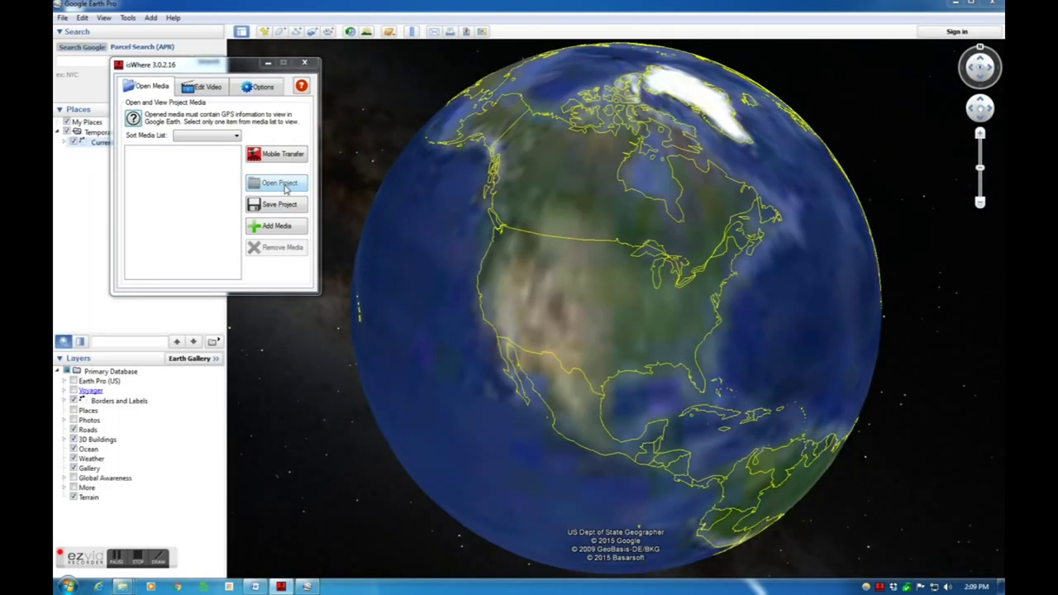
{"action": "left_click", "coordinate": [285, 183]}
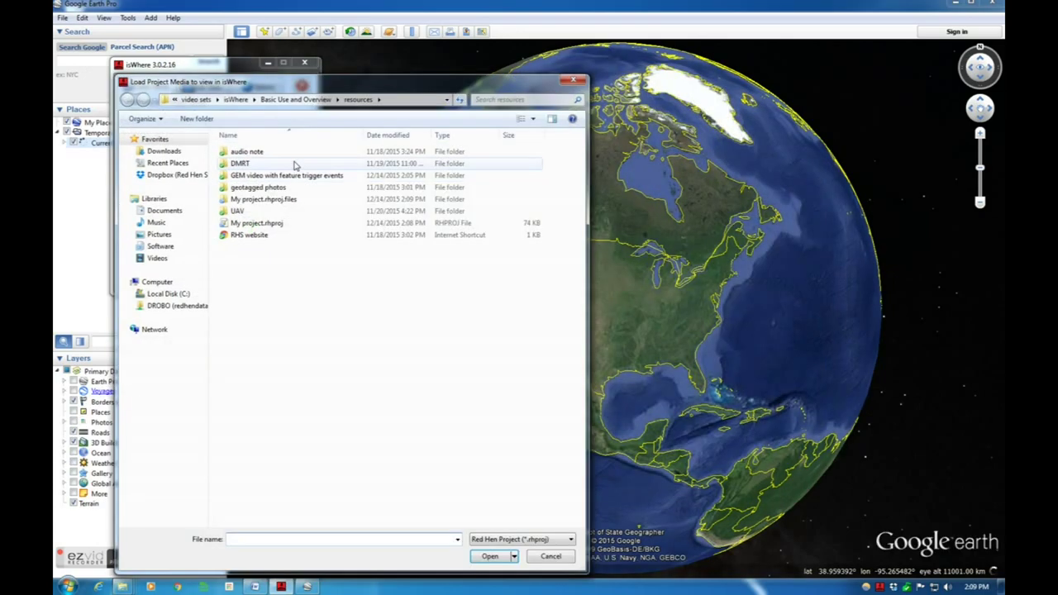
{"action": "double_click", "coordinate": [271, 228]}
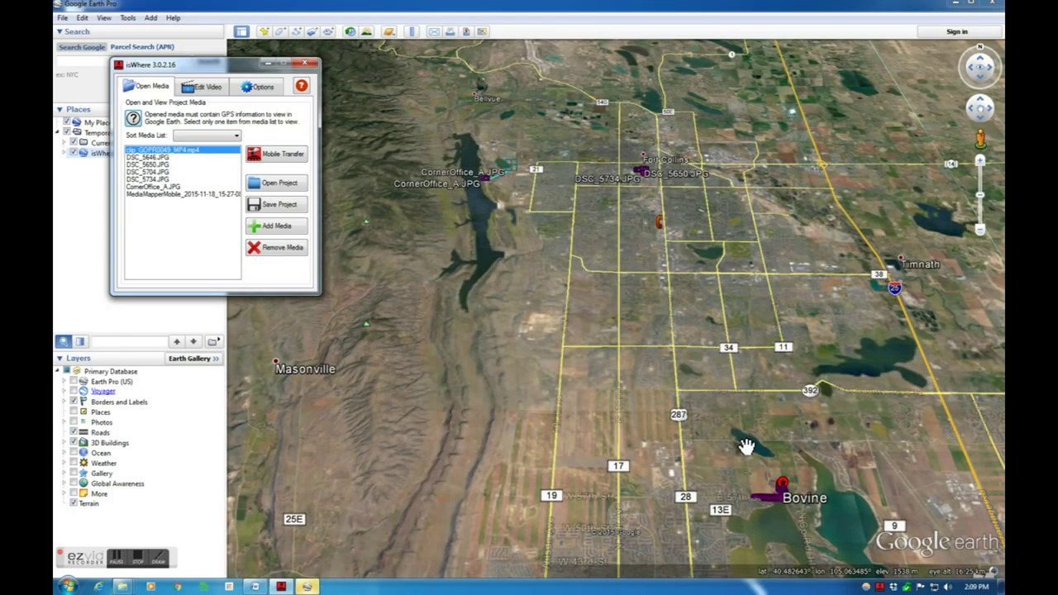
Play clip_GOPR0049_MP4.mp4 from a point on the road west of Bovine in a smaller player window, and close the player.
{"action": "scroll", "coordinate": [675, 395], "scroll_direction": "down", "scroll_amount": 5}
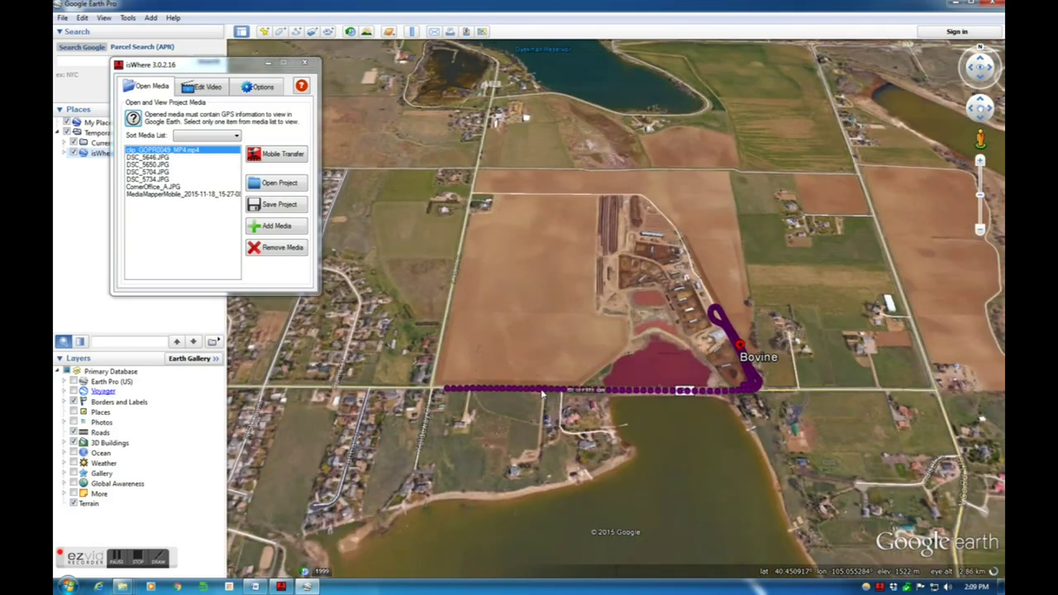
{"action": "left_click", "coordinate": [542, 388]}
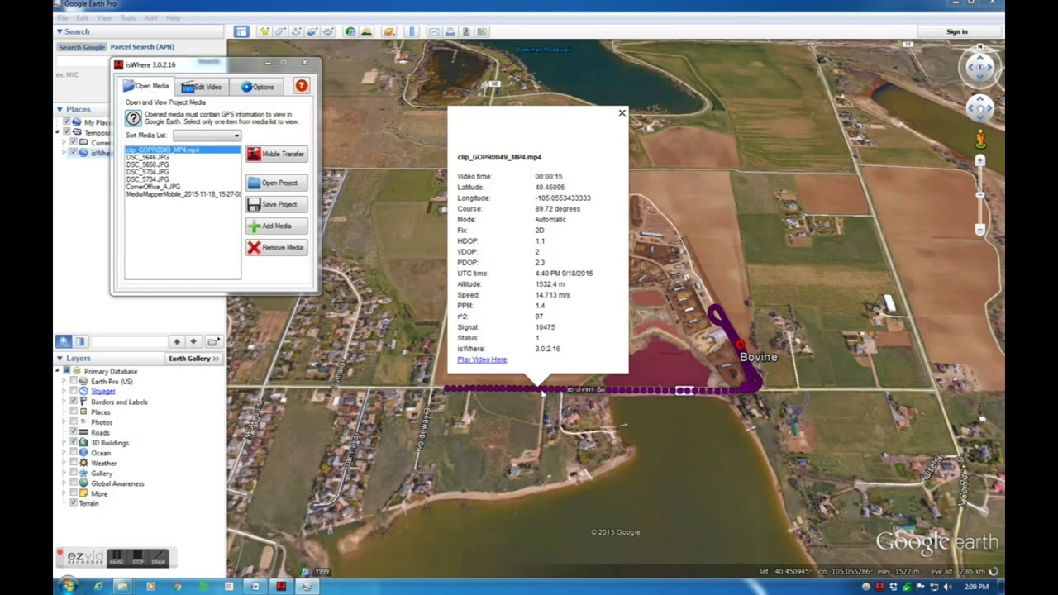
{"action": "left_click", "coordinate": [482, 360]}
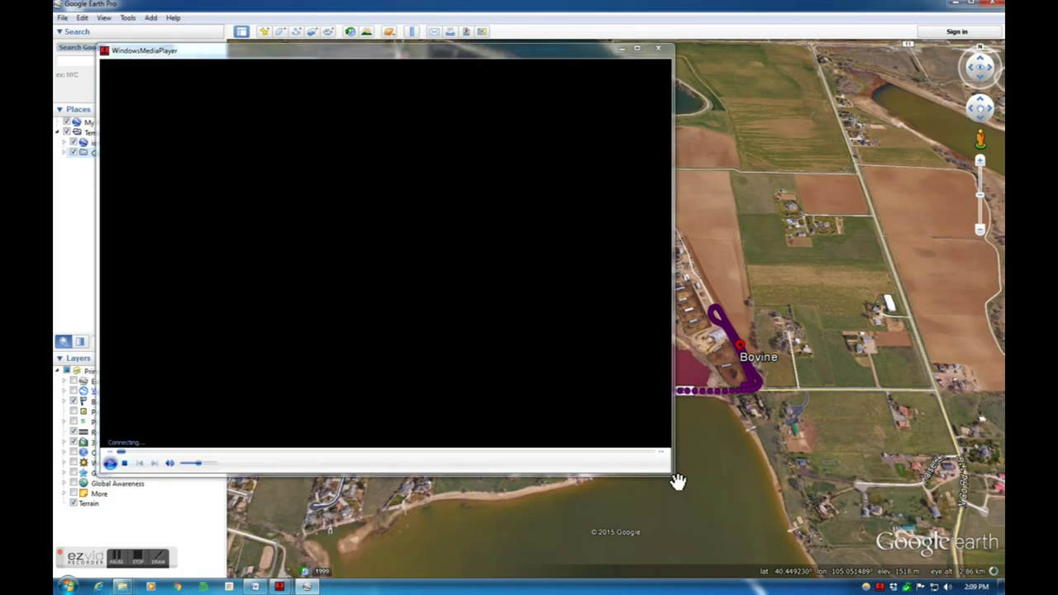
{"action": "left_click_drag", "start_coordinate": [673, 475], "coordinate": [464, 325]}
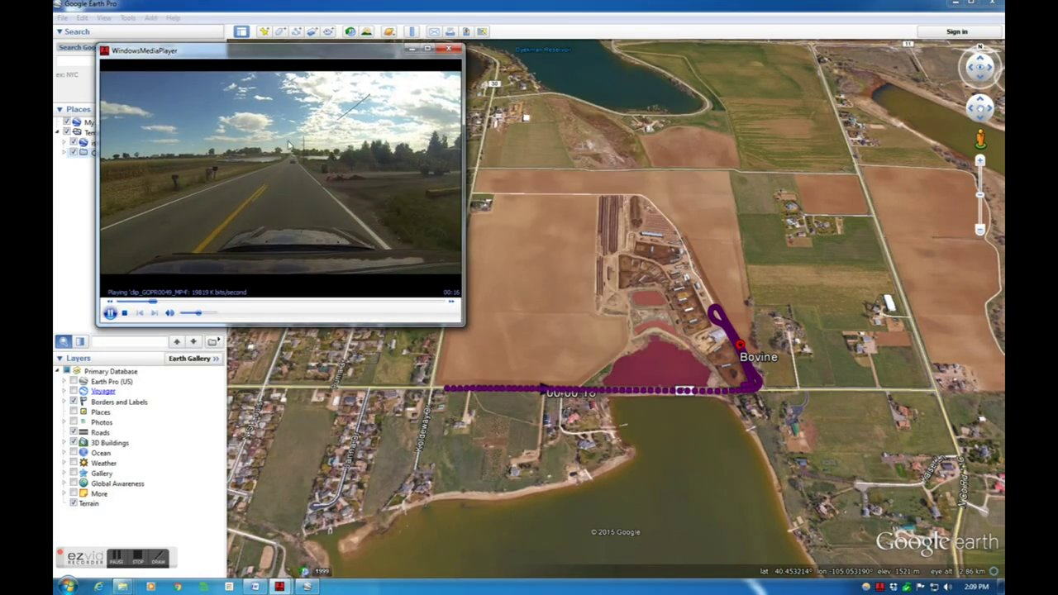
{"action": "left_click_drag", "start_coordinate": [288, 64], "coordinate": [309, 82]}
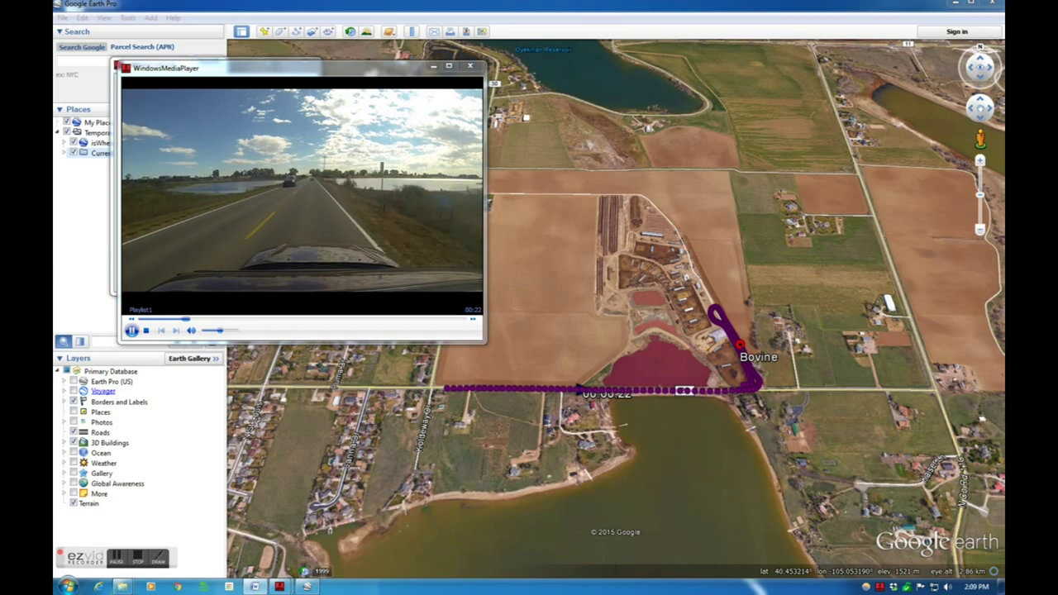
{"action": "left_click", "coordinate": [473, 67]}
Play the clip from a track point near the Bovine turnoff, pause it at 00:46, and capture that frame as a still photo.
{"action": "left_click", "coordinate": [203, 87]}
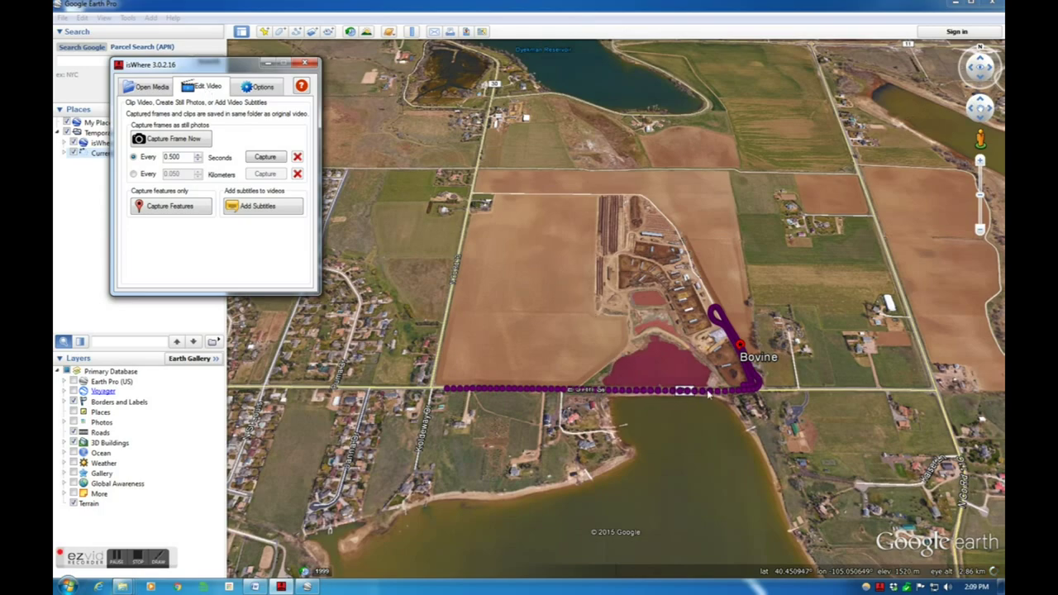
{"action": "left_click", "coordinate": [701, 393]}
{"action": "left_click", "coordinate": [649, 364]}
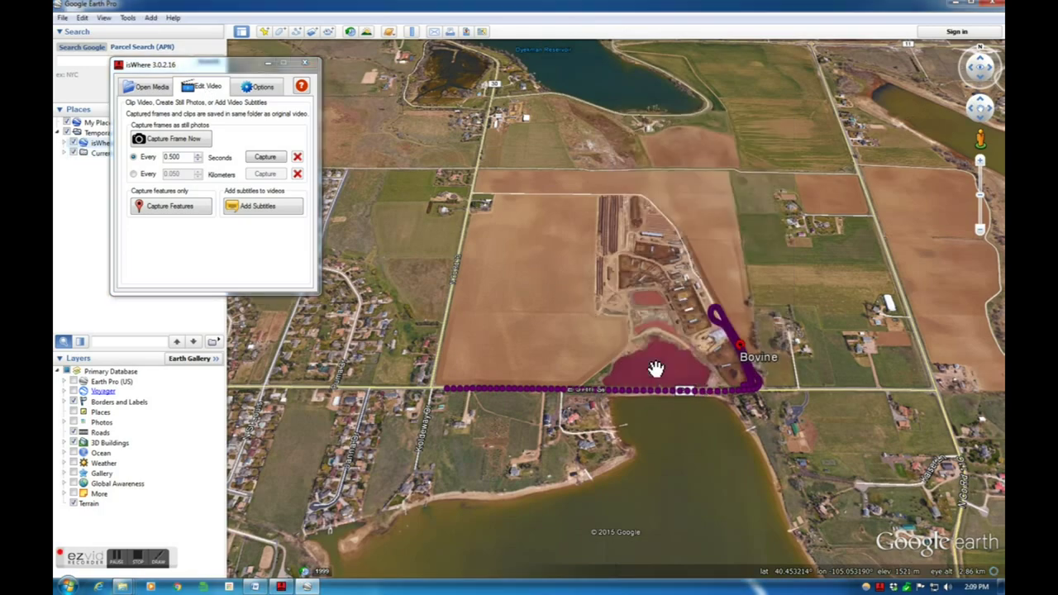
{"action": "left_click_drag", "start_coordinate": [673, 474], "coordinate": [387, 296]}
{"action": "left_click_drag", "start_coordinate": [292, 56], "coordinate": [325, 266]}
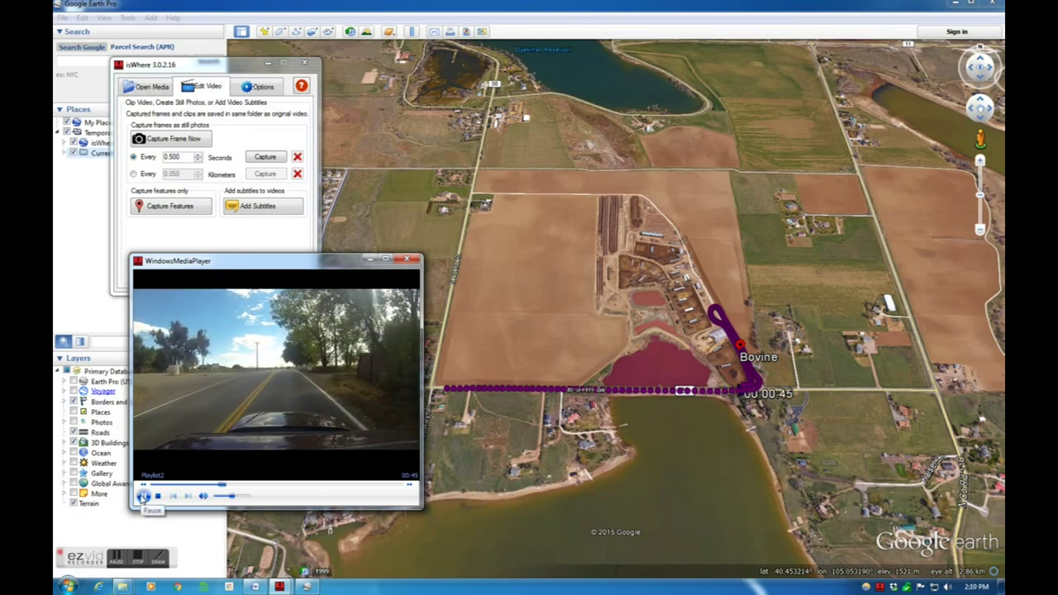
{"action": "left_click", "coordinate": [143, 496]}
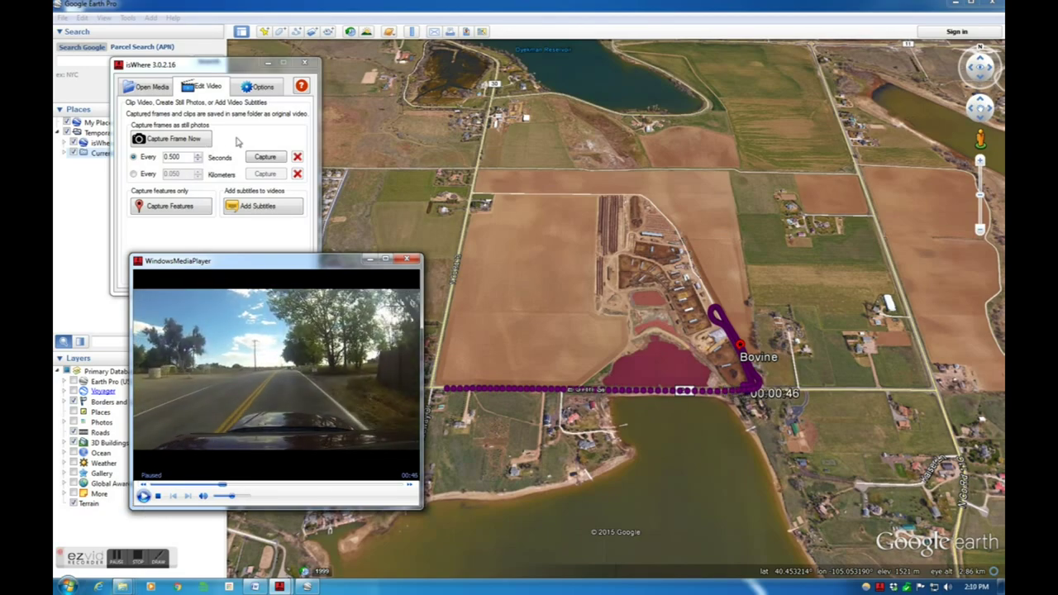
{"action": "left_click", "coordinate": [198, 141]}
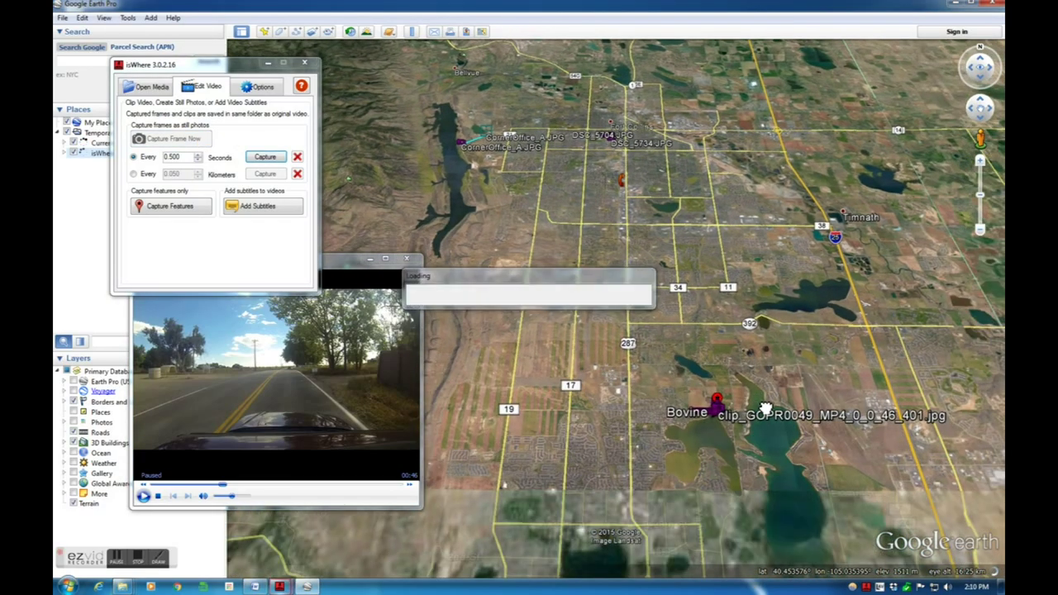
Inspect the camera details and preview of captured frame clip_GOPR0049_MP4_0_0_46_401.jpg on the map, and close its information balloon.
{"action": "scroll", "coordinate": [739, 417], "scroll_direction": "up", "scroll_amount": 10}
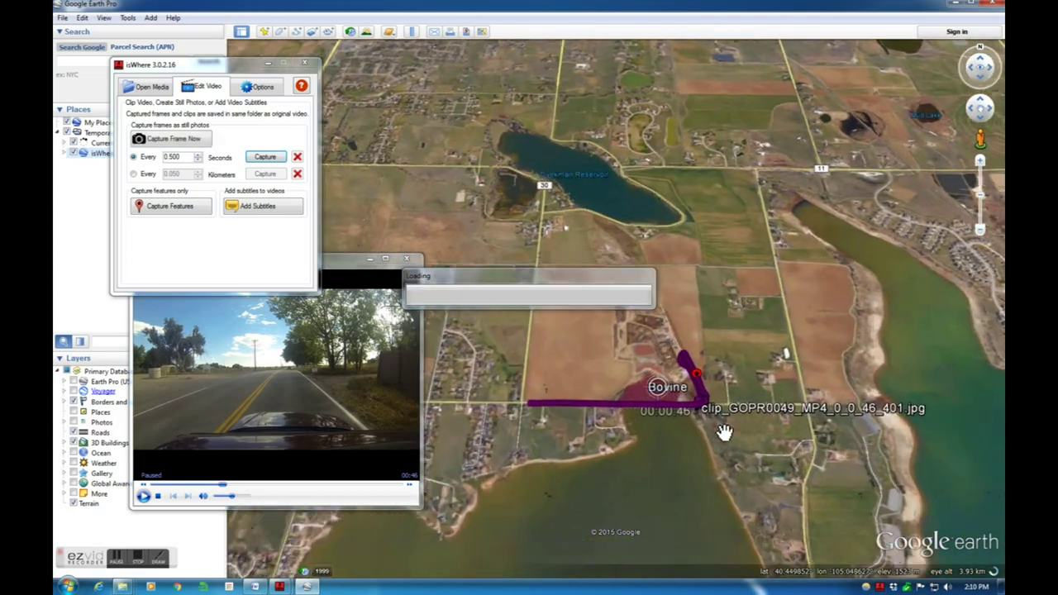
{"action": "scroll", "coordinate": [721, 430], "scroll_direction": "up", "scroll_amount": 5}
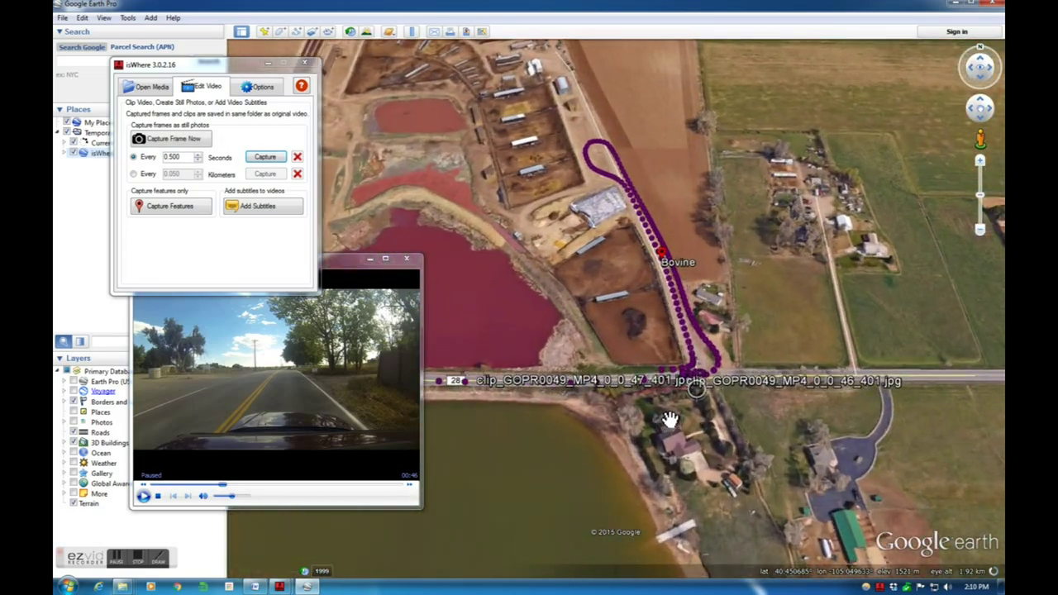
{"action": "scroll", "coordinate": [669, 420], "scroll_direction": "up", "scroll_amount": 1}
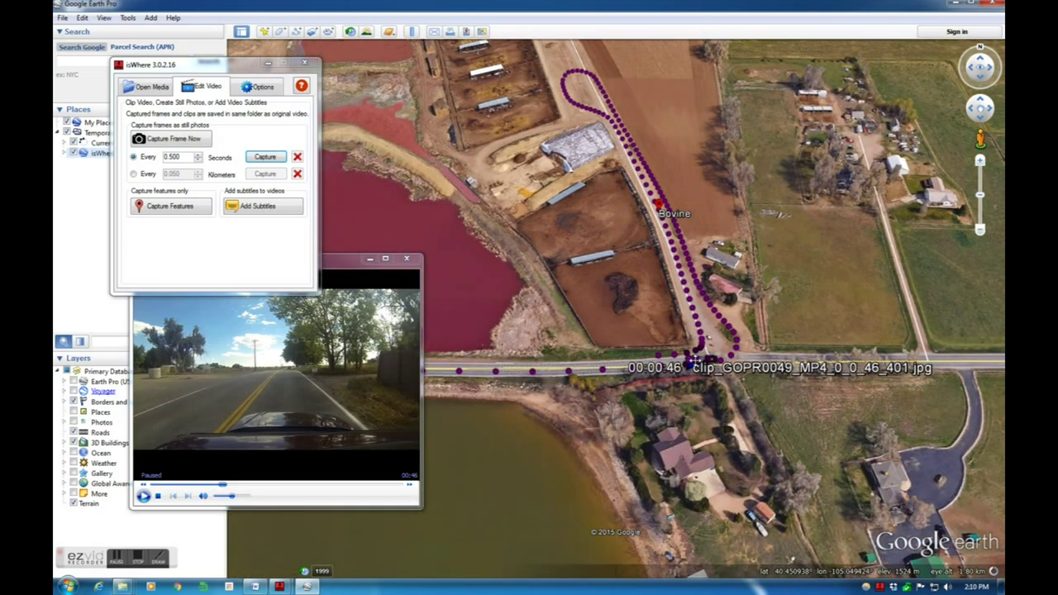
{"action": "left_click", "coordinate": [699, 363]}
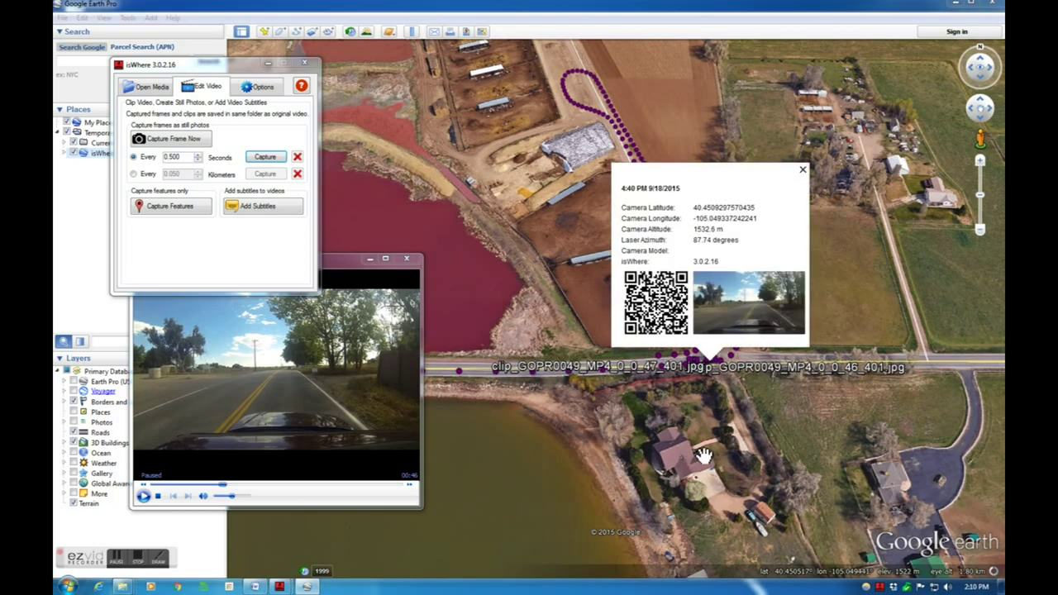
{"action": "left_click_drag", "start_coordinate": [339, 264], "coordinate": [333, 296]}
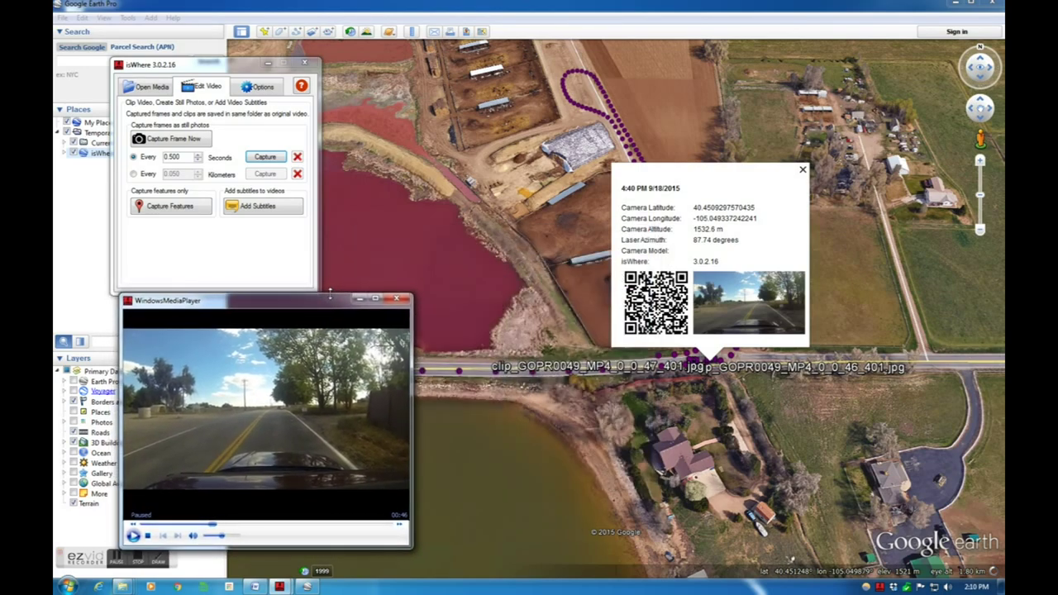
{"action": "left_click", "coordinate": [547, 241]}
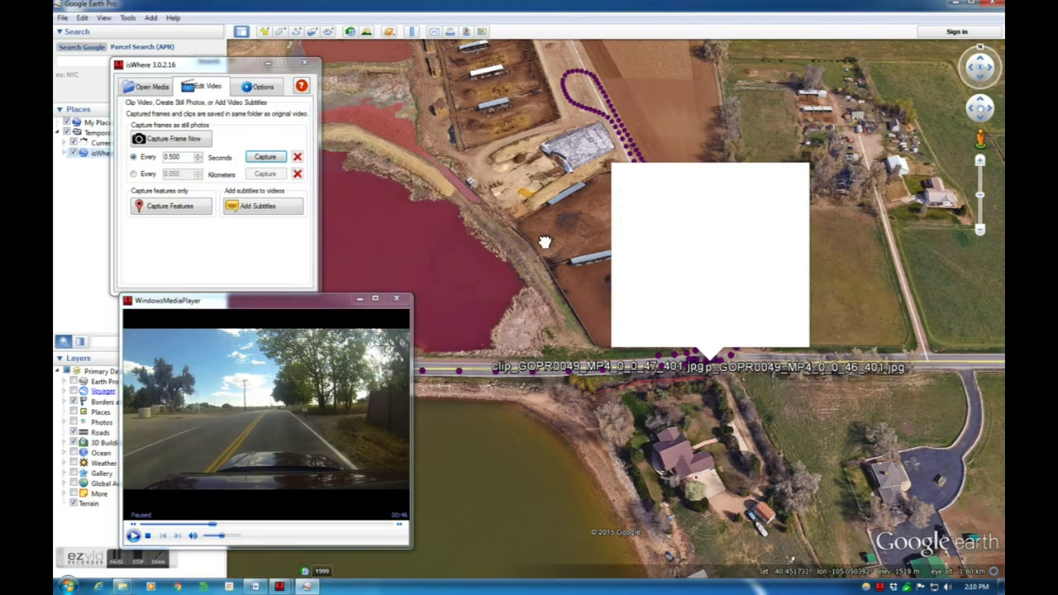
Close the video player and capture still photos from the clip every 30 seconds.
{"action": "left_click", "coordinate": [397, 301]}
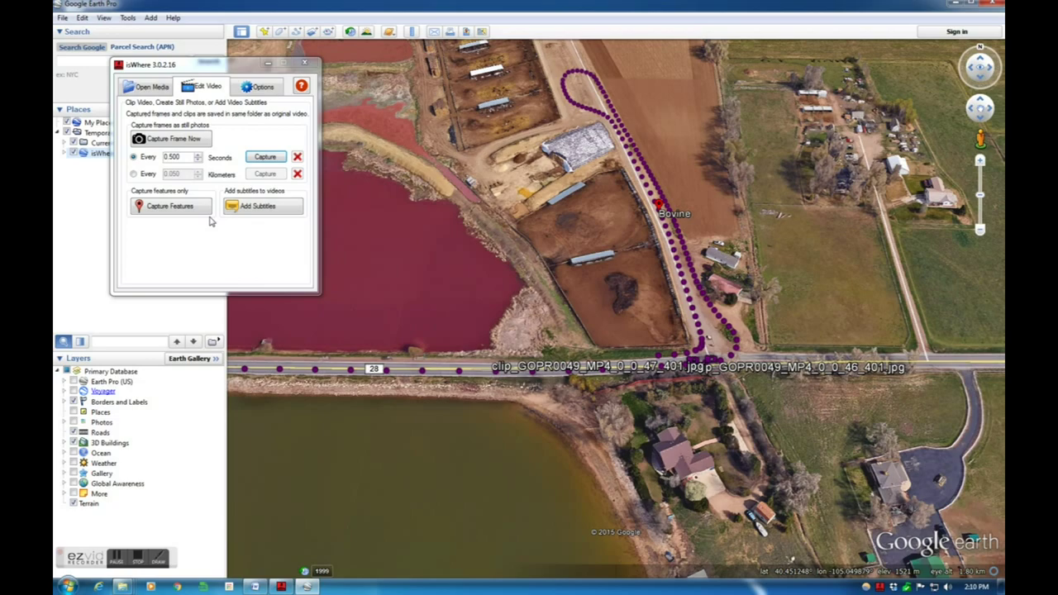
{"action": "left_click", "coordinate": [149, 173]}
{"action": "left_click", "coordinate": [149, 156]}
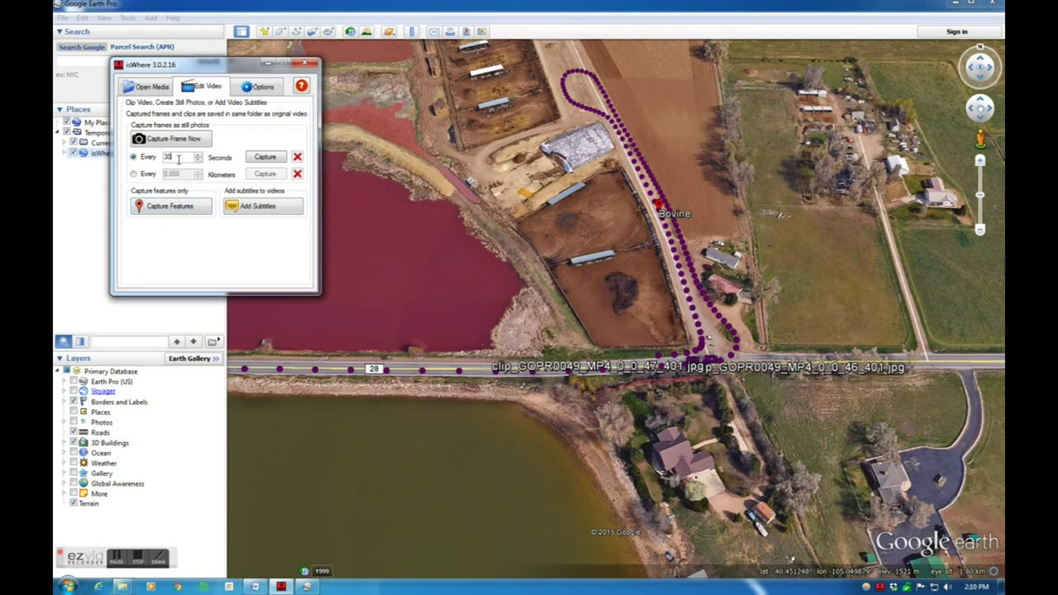
{"action": "left_click", "coordinate": [265, 157]}
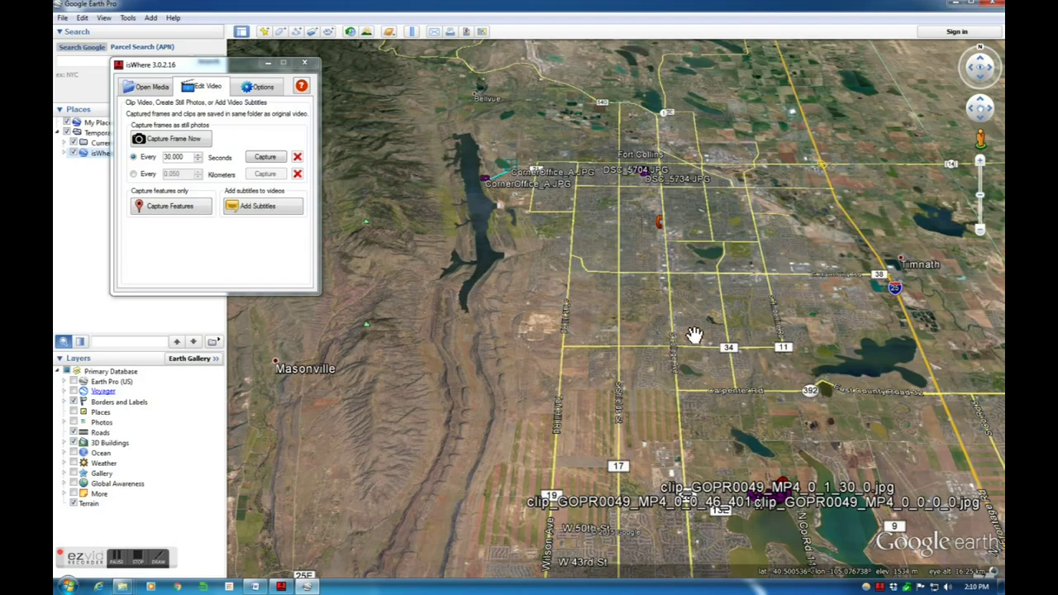
Inspect the camera details and previews of captured frames clip_GOPR0049_MP4_0_0_30_0.jpg and clip_GOPR0049_MP4_0_1_30_0.jpg on the map.
{"action": "scroll", "coordinate": [686, 426], "scroll_direction": "up", "scroll_amount": 5}
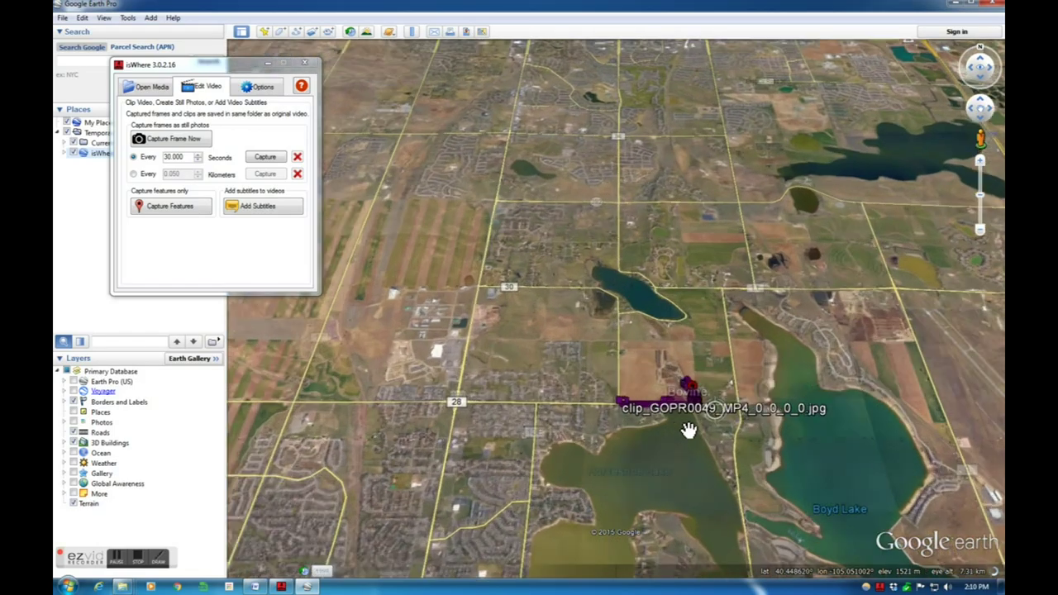
{"action": "scroll", "coordinate": [611, 389], "scroll_direction": "up", "scroll_amount": 2}
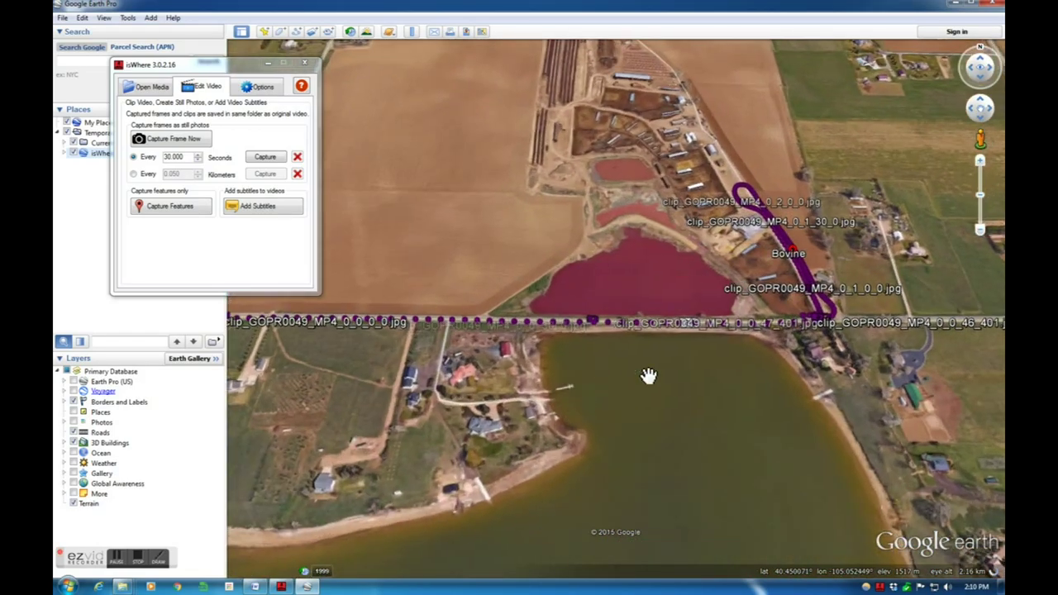
{"action": "scroll", "coordinate": [678, 379], "scroll_direction": "up", "scroll_amount": 2}
{"action": "left_click", "coordinate": [585, 361]}
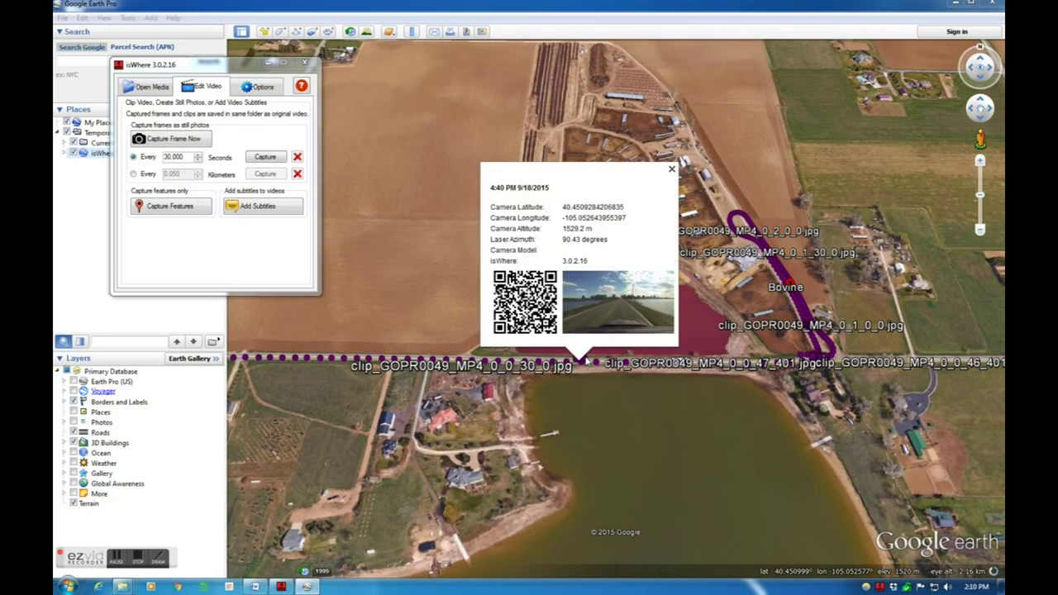
{"action": "scroll", "coordinate": [653, 447], "scroll_direction": "up", "scroll_amount": 2}
{"action": "scroll", "coordinate": [704, 287], "scroll_direction": "up", "scroll_amount": 3}
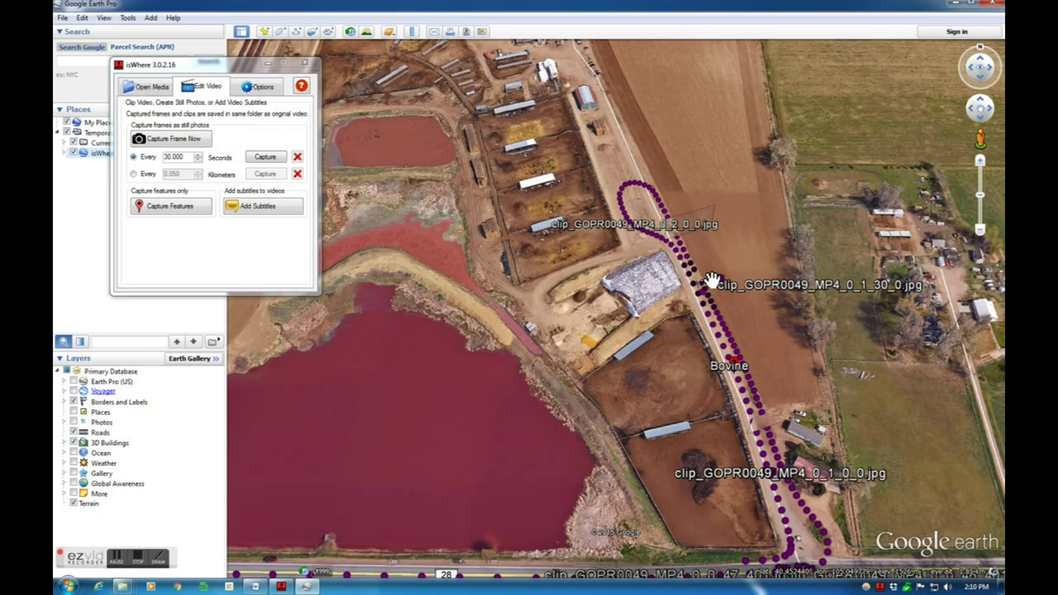
{"action": "left_click", "coordinate": [704, 277]}
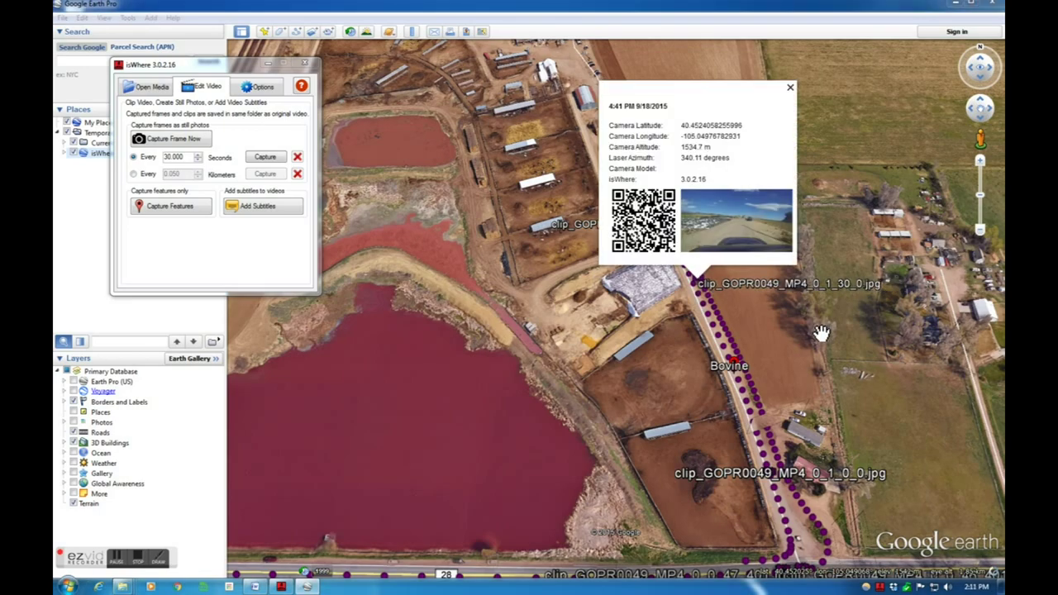
{"action": "scroll", "coordinate": [822, 335], "scroll_direction": "down", "scroll_amount": 1}
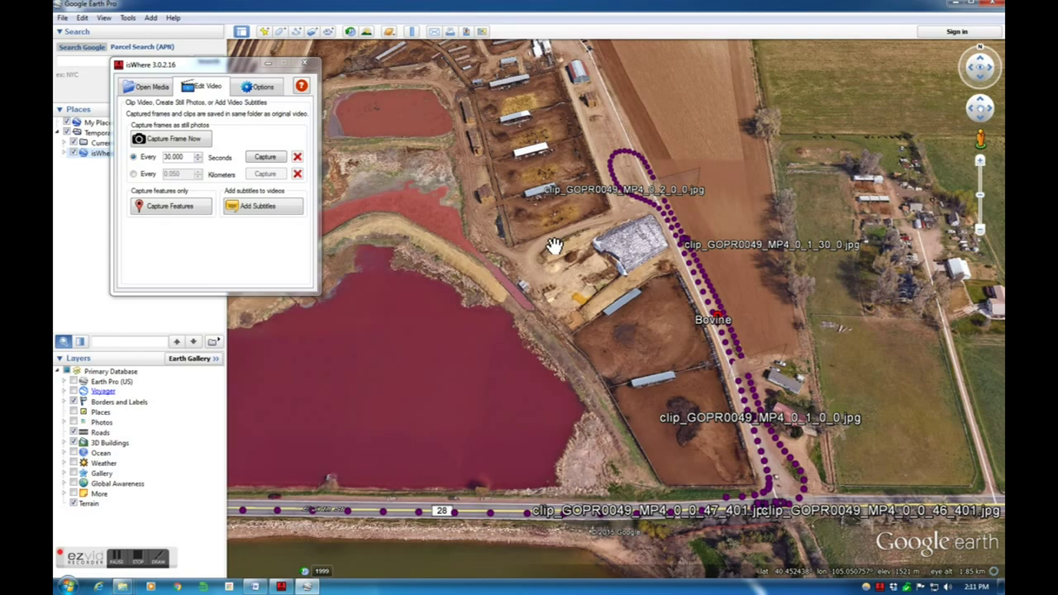
Capture a still photo at the clip's feature only and inspect the camera details of clip_GOPR0049_MP4_0_2_20_217.jpg beside Bovine.
{"action": "left_click", "coordinate": [254, 586]}
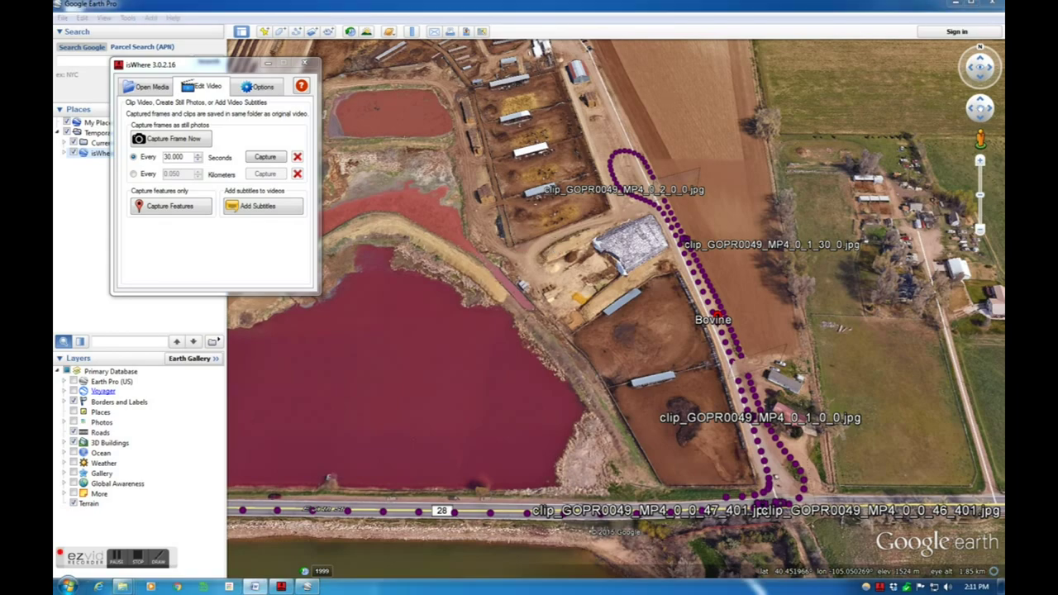
{"action": "left_click", "coordinate": [182, 208]}
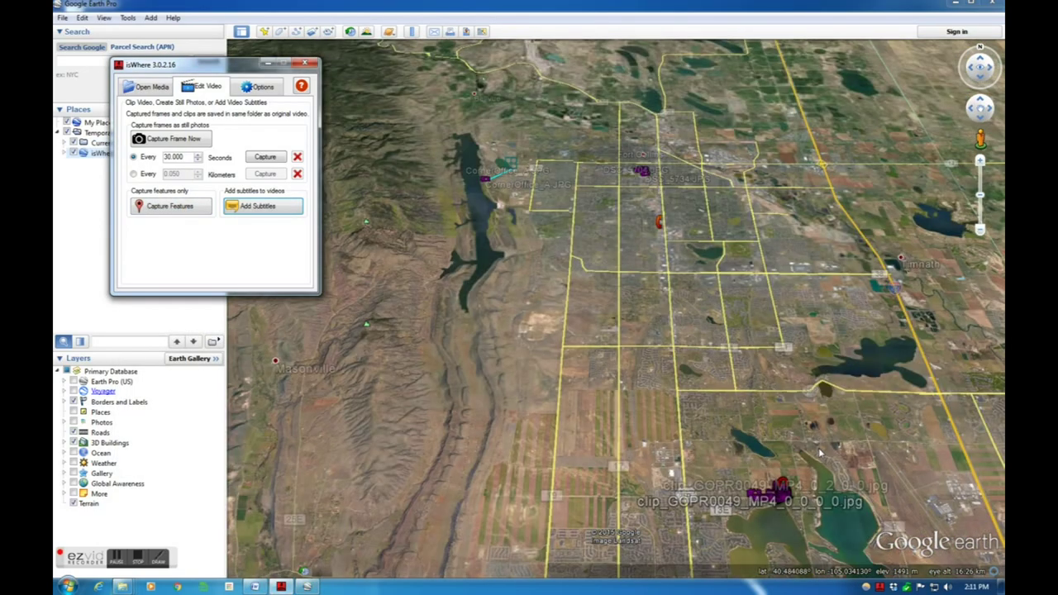
{"action": "scroll", "coordinate": [820, 453], "scroll_direction": "up", "scroll_amount": 5}
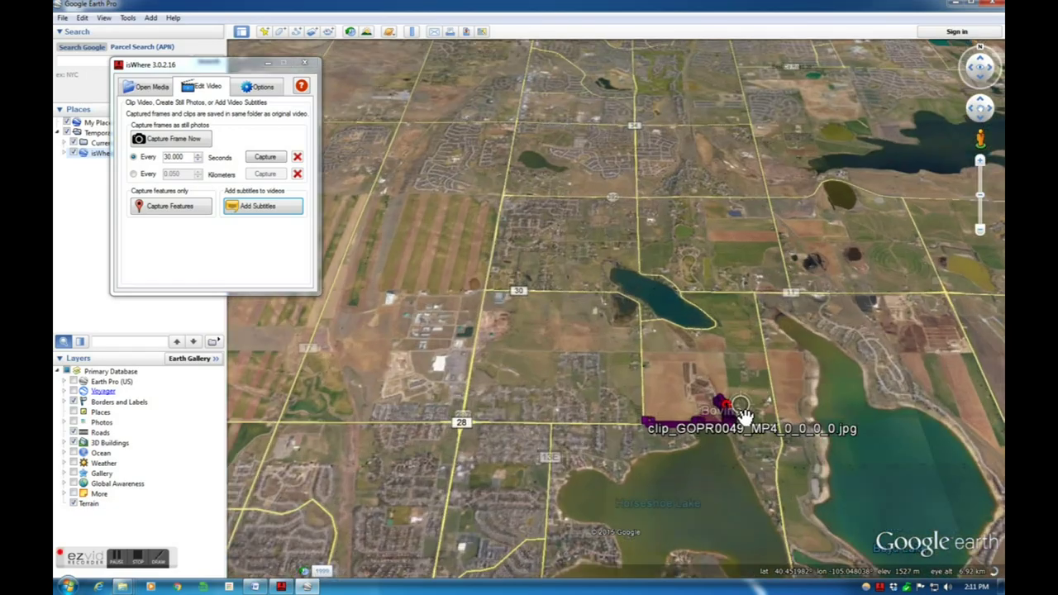
{"action": "scroll", "coordinate": [744, 413], "scroll_direction": "up", "scroll_amount": 5}
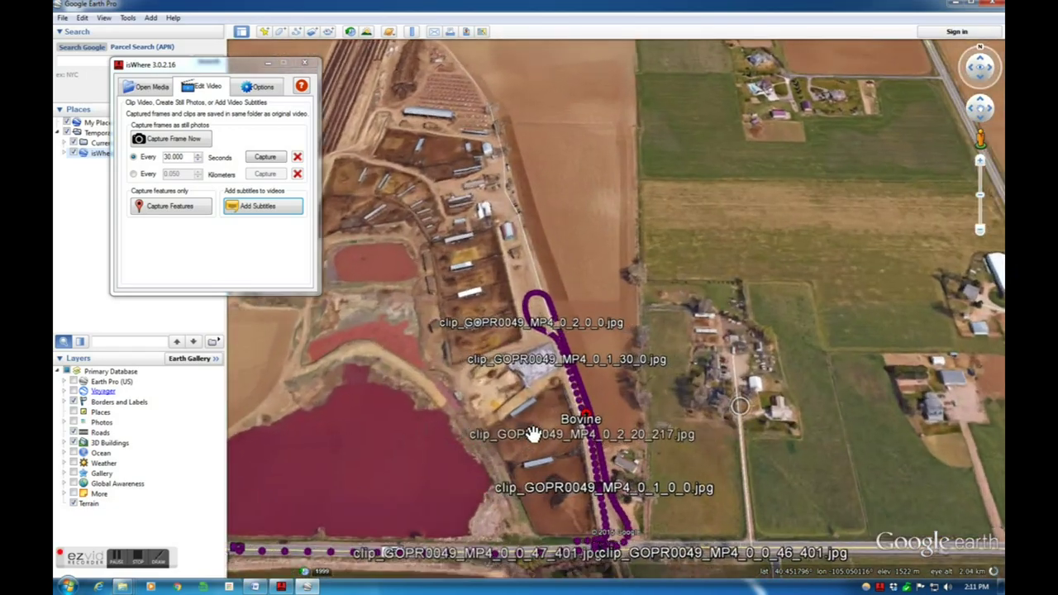
{"action": "scroll", "coordinate": [533, 435], "scroll_direction": "up", "scroll_amount": 5}
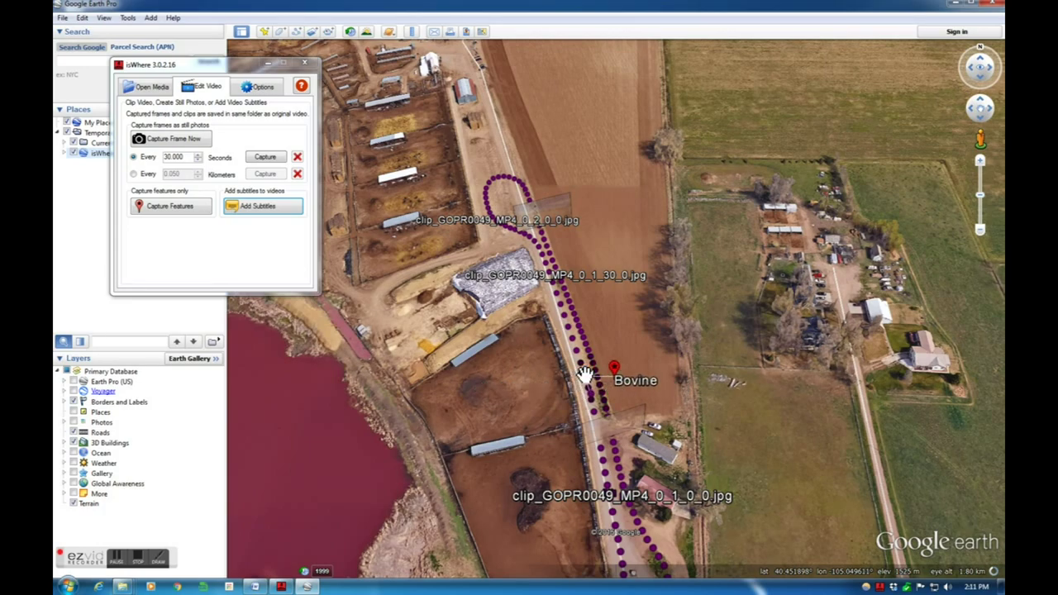
{"action": "scroll", "coordinate": [578, 376], "scroll_direction": "up", "scroll_amount": 2}
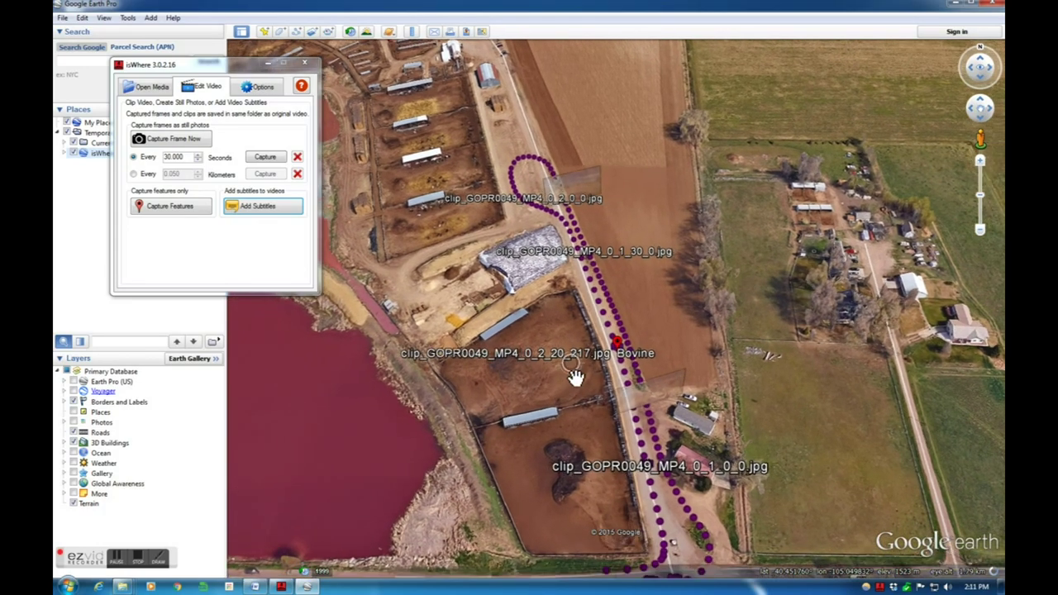
{"action": "left_click", "coordinate": [631, 369]}
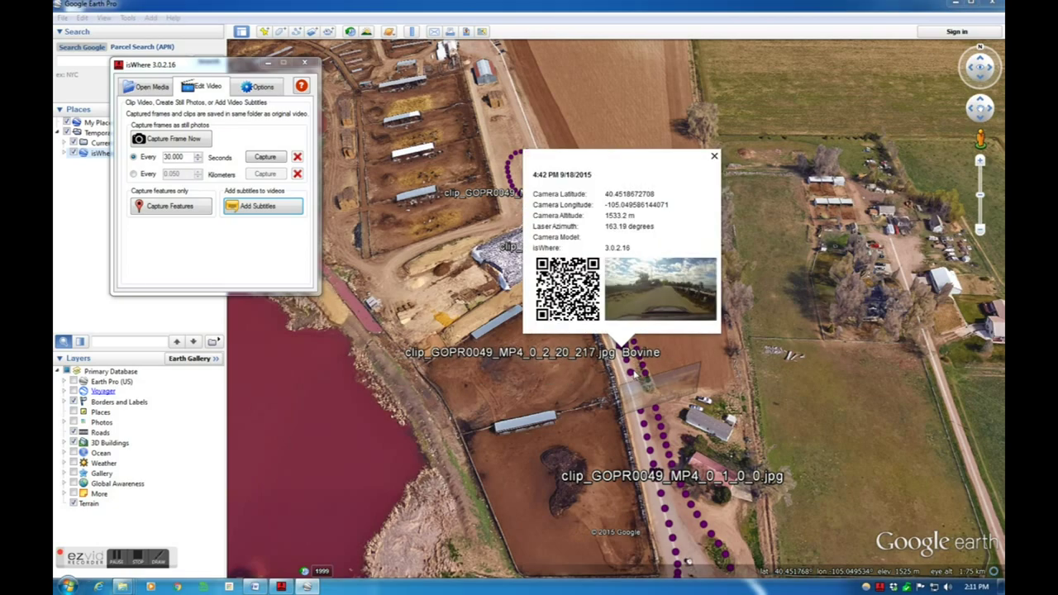
{"action": "left_click", "coordinate": [486, 394]}
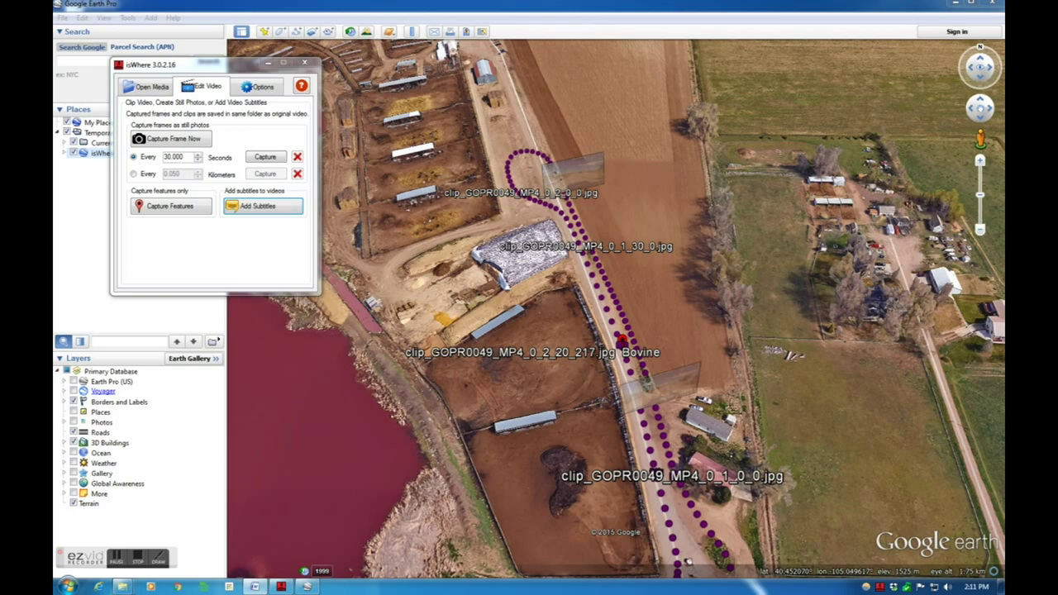
Start adding subtitles and import clip_GOPR0049_MP4.xml from the My project.rhproj.files folder.
{"action": "left_click", "coordinate": [266, 205]}
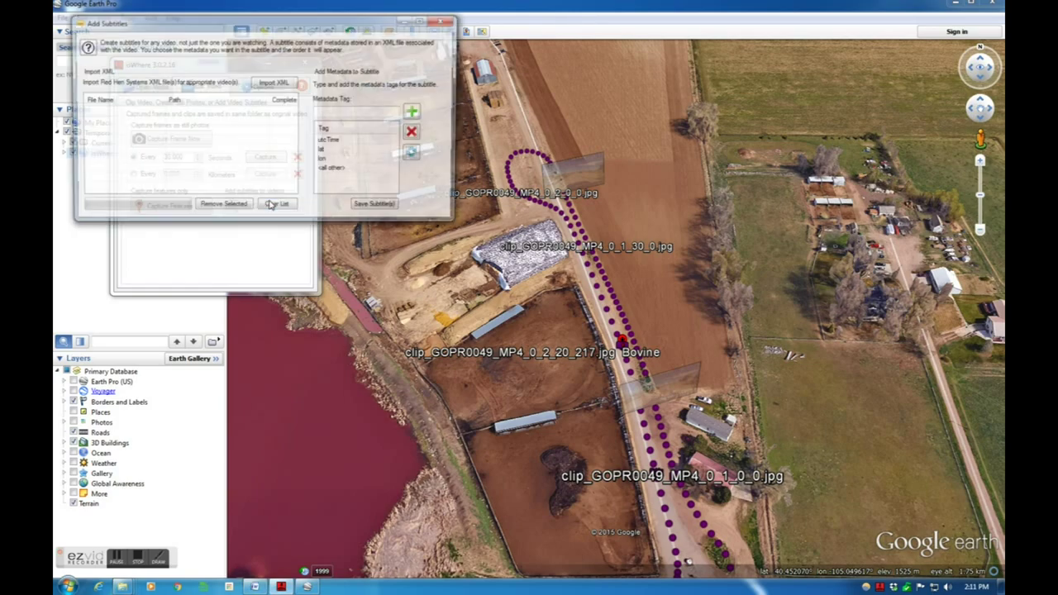
{"action": "left_click", "coordinate": [273, 84]}
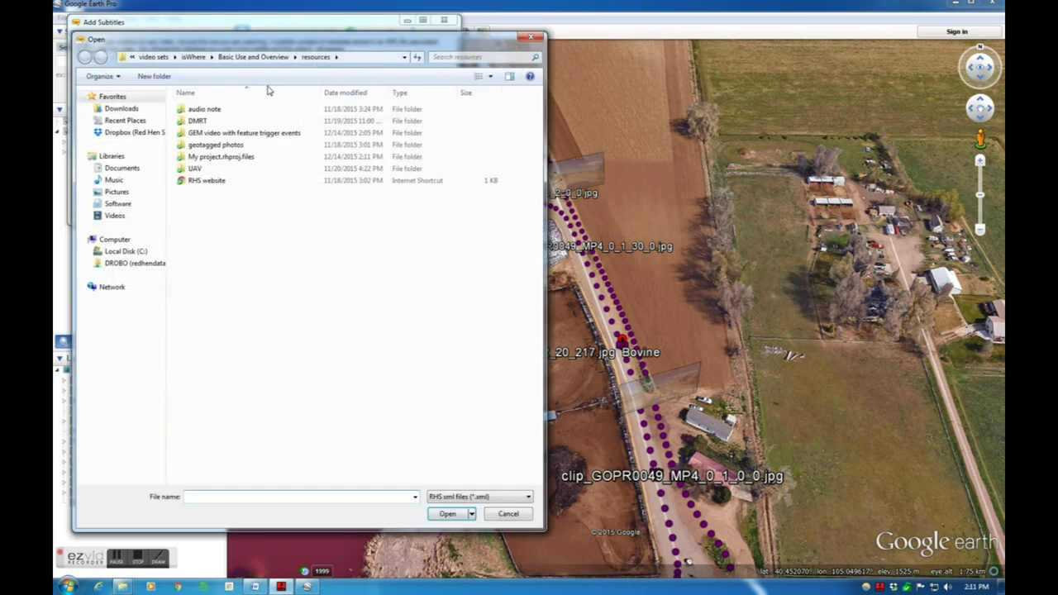
{"action": "double_click", "coordinate": [221, 156]}
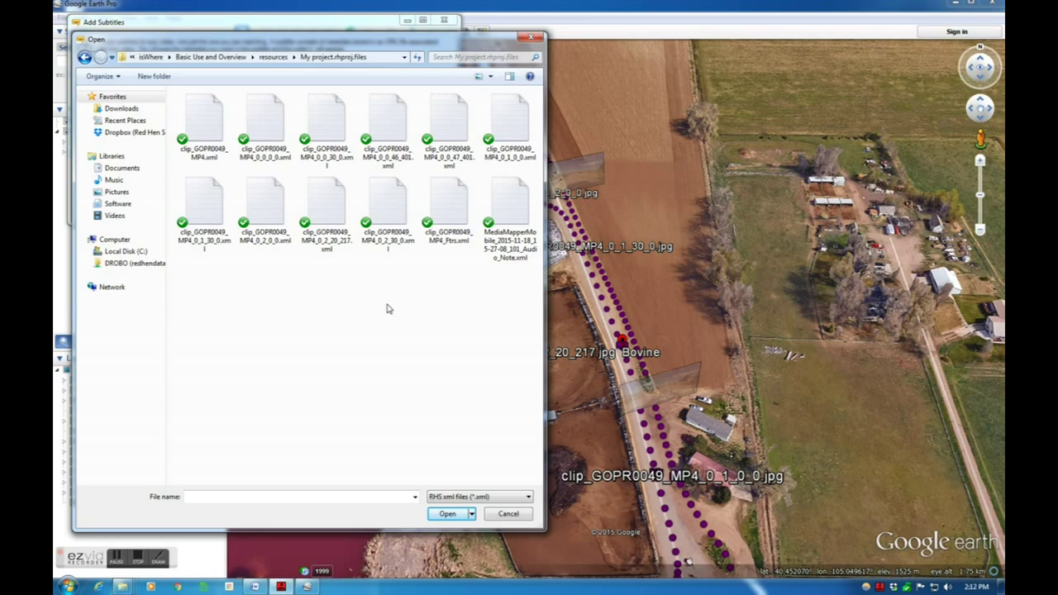
{"action": "key", "text": "Right"}
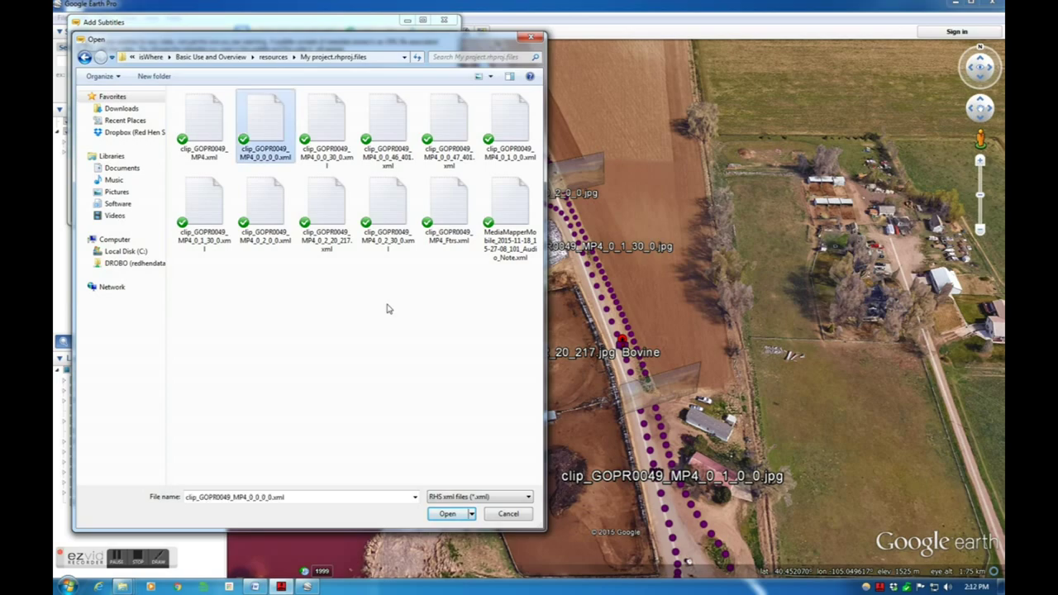
{"action": "left_click", "coordinate": [198, 128]}
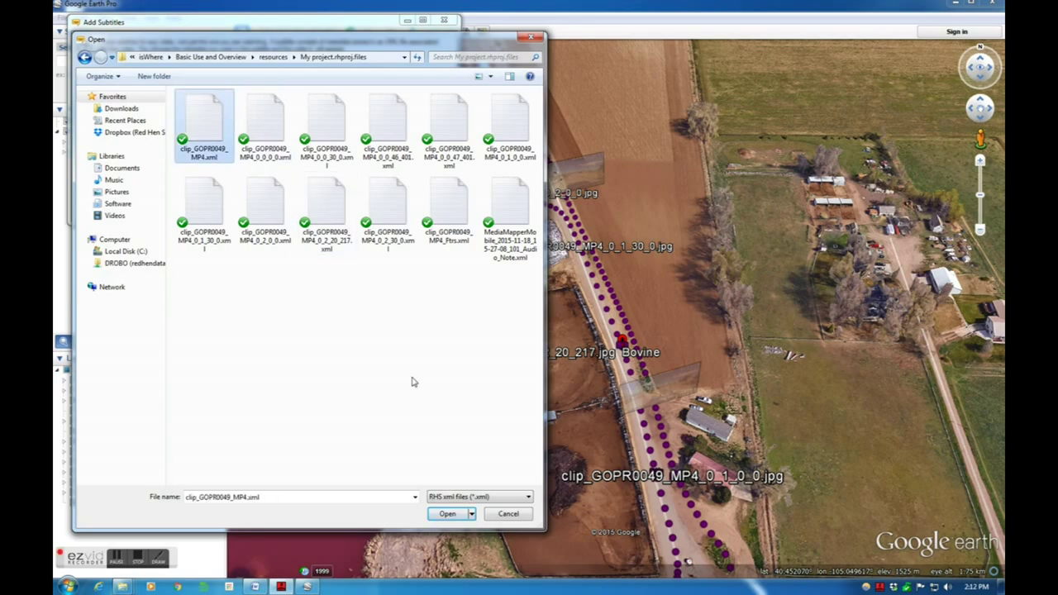
{"action": "left_click", "coordinate": [447, 512]}
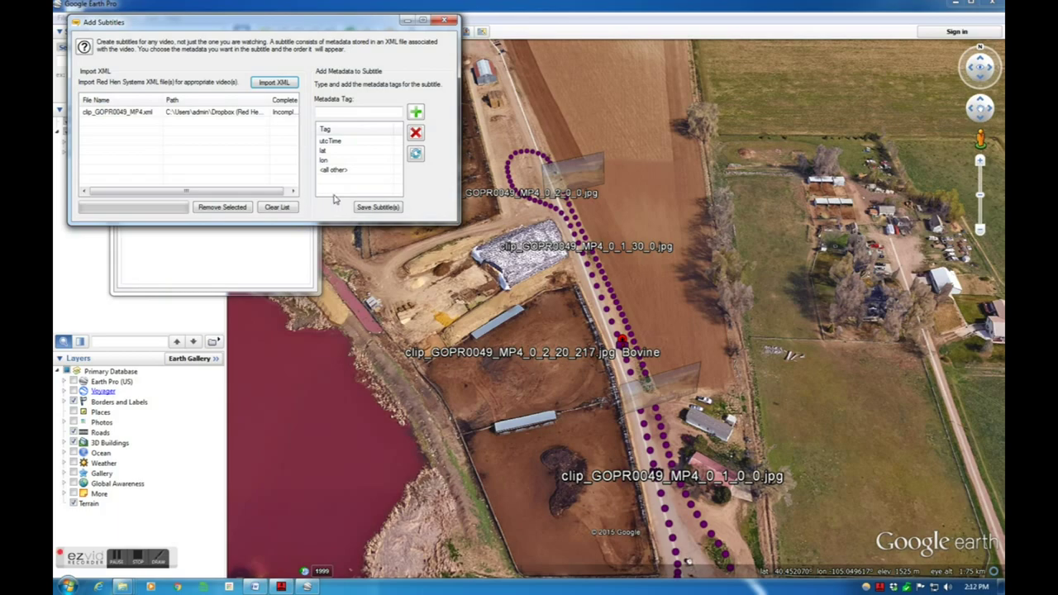
Save the subtitles for the imported clip with the default metadata tags and close the Add Subtitles window.
{"action": "left_click", "coordinate": [377, 207]}
{"action": "left_click", "coordinate": [603, 332]}
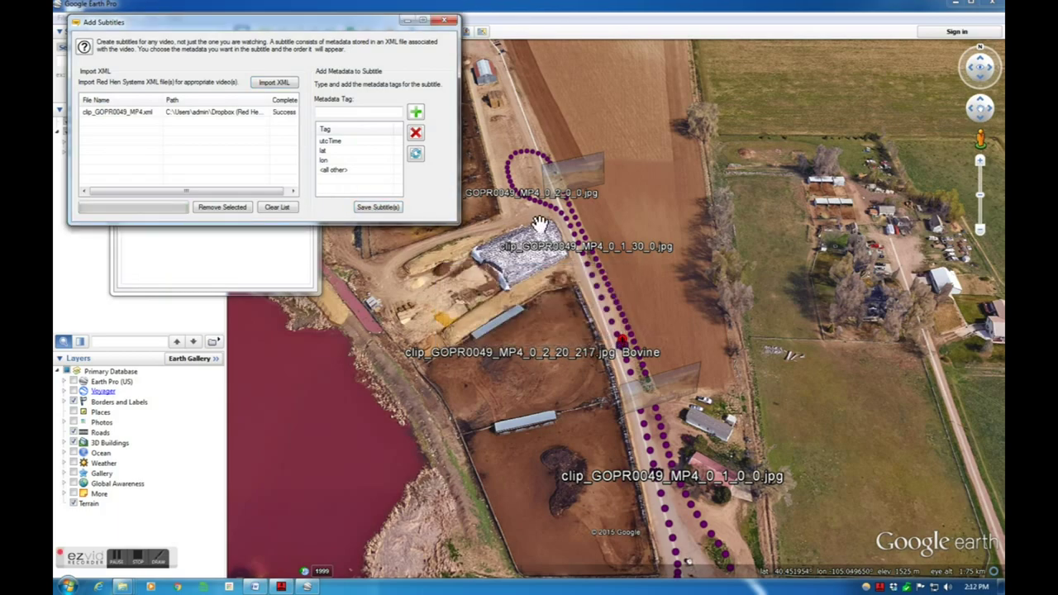
{"action": "left_click", "coordinate": [447, 20]}
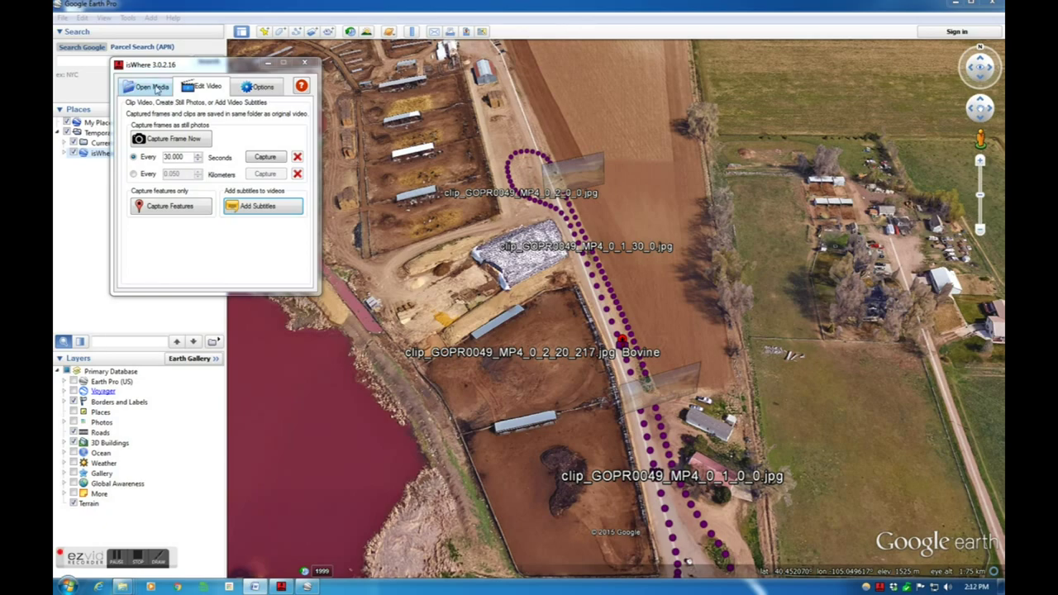
Play clip_GOPR0049_MP4.mp4 in a smaller Windows Media Player window, close it, and set VLC as the default video player.
{"action": "left_click", "coordinate": [154, 88]}
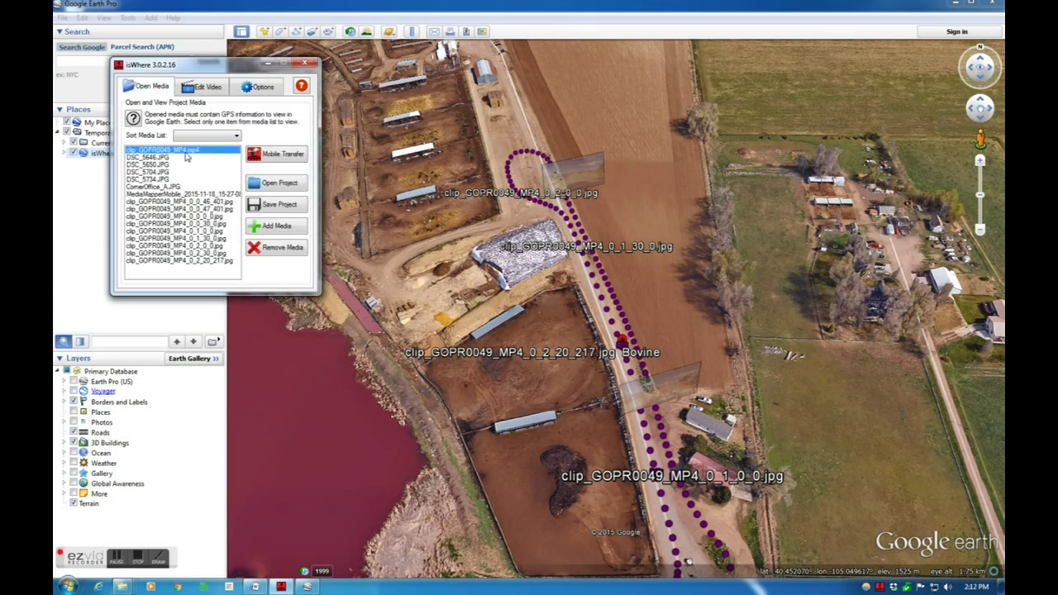
{"action": "double_click", "coordinate": [186, 153]}
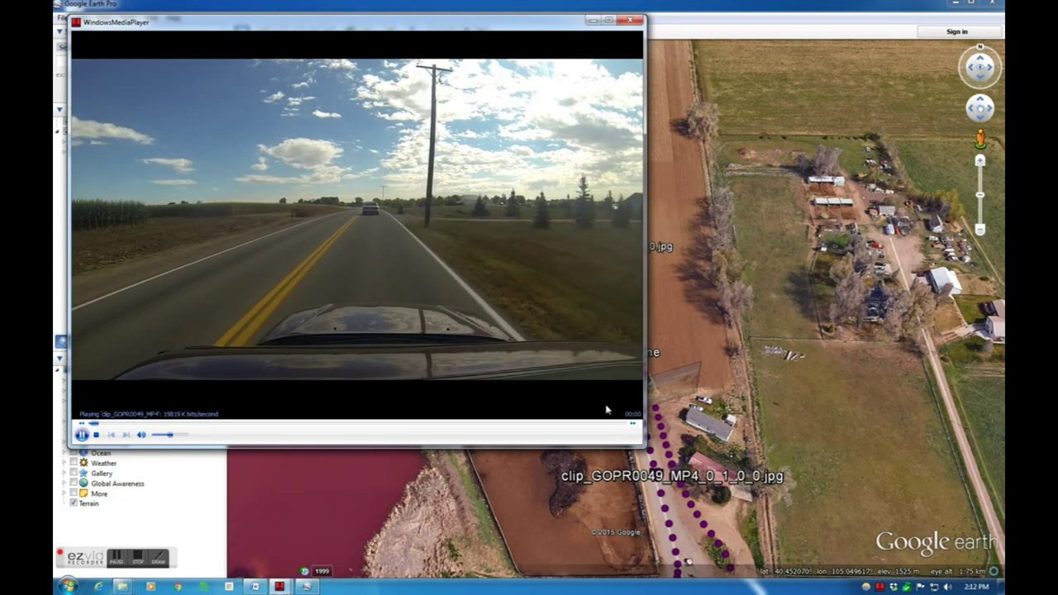
{"action": "left_click_drag", "start_coordinate": [642, 445], "coordinate": [489, 322]}
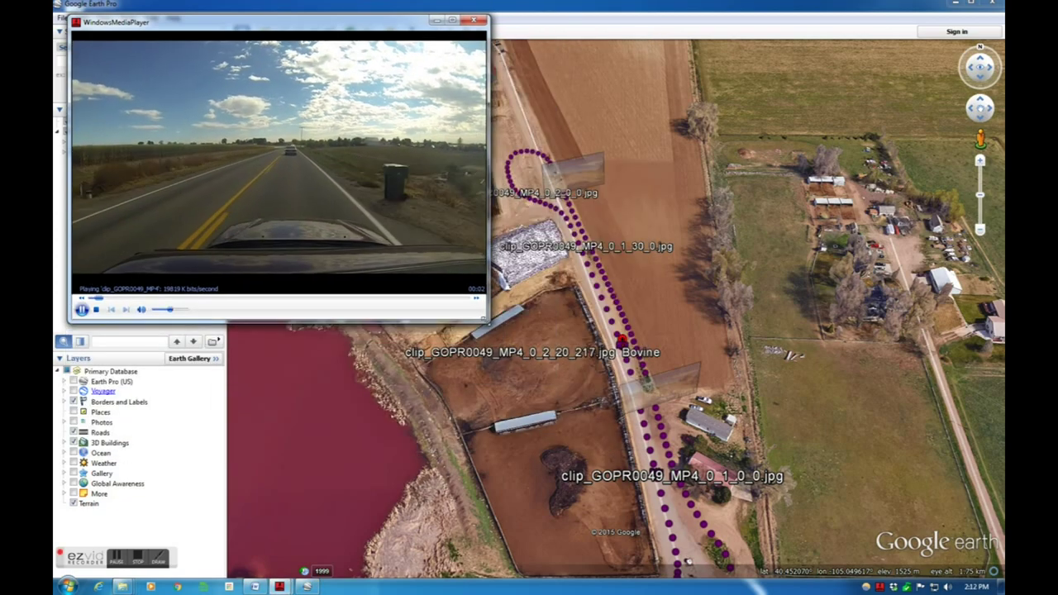
{"action": "left_click", "coordinate": [475, 19]}
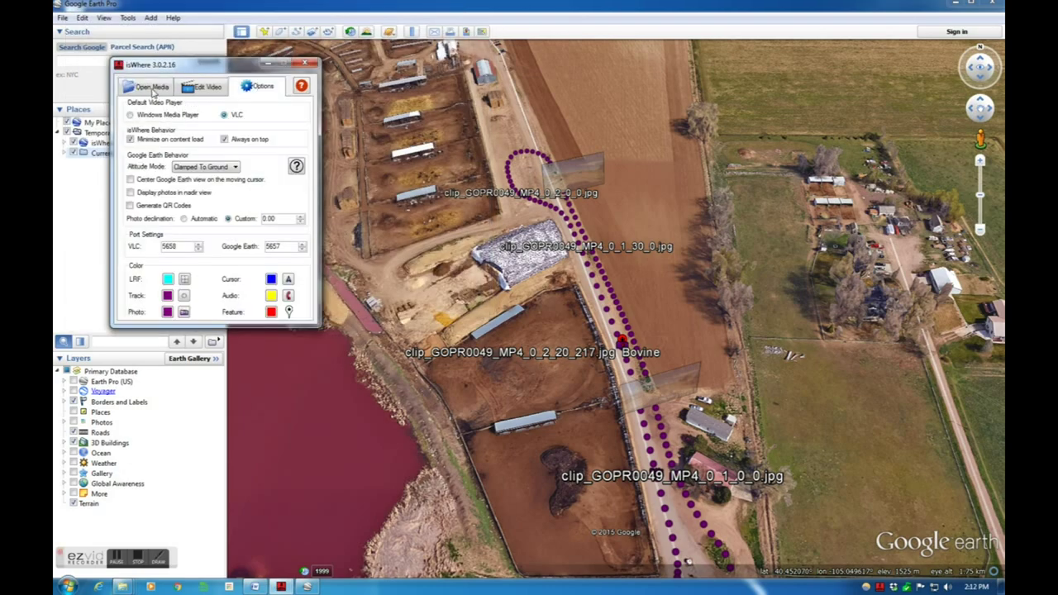
Play clip_GOPR0049_MP4.mp4 in VLC with its metadata subtitles, follow its position along the road on the map, and close the player.
{"action": "left_click", "coordinate": [151, 87]}
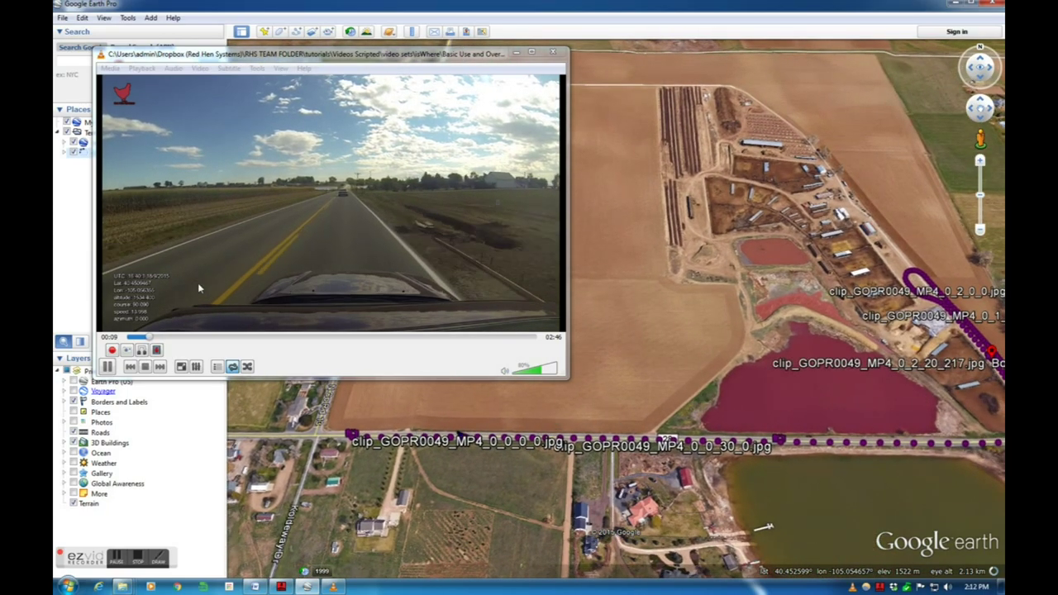
{"action": "left_click_drag", "start_coordinate": [568, 378], "coordinate": [537, 373]}
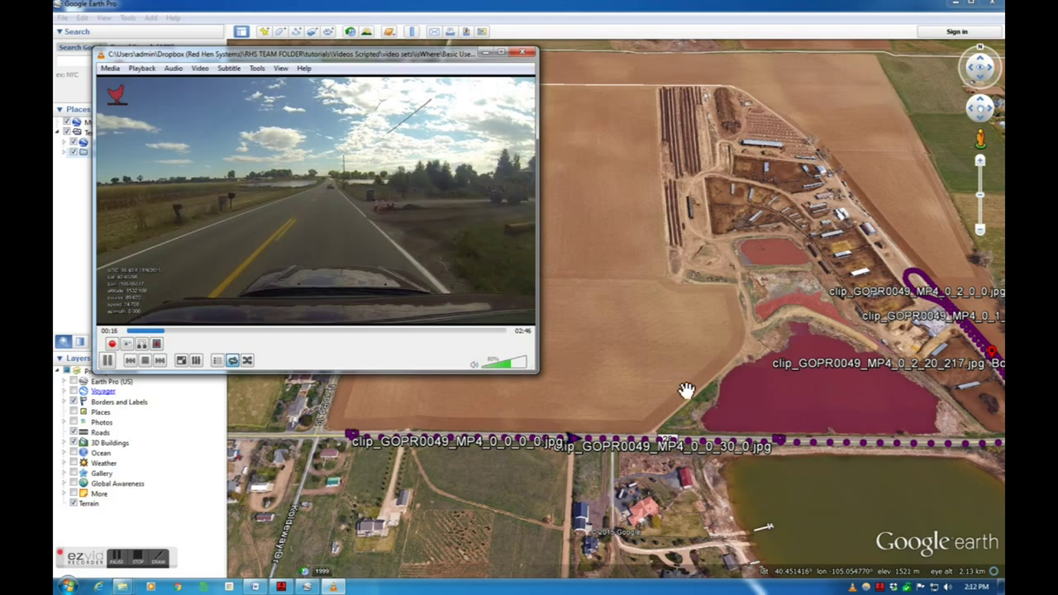
{"action": "left_click_drag", "start_coordinate": [715, 385], "coordinate": [569, 402]}
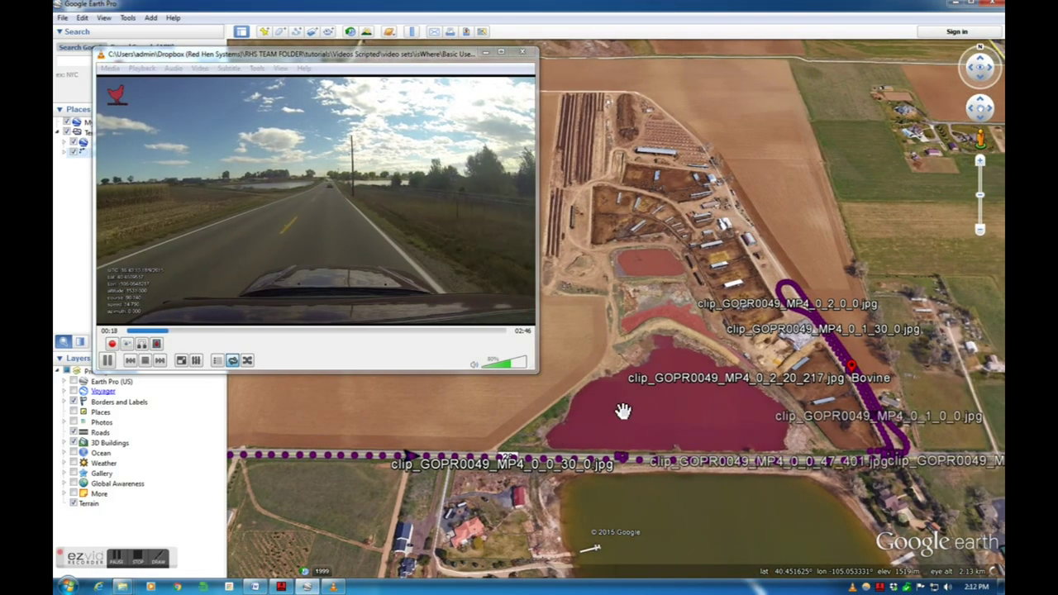
{"action": "left_click_drag", "start_coordinate": [755, 432], "coordinate": [674, 432]}
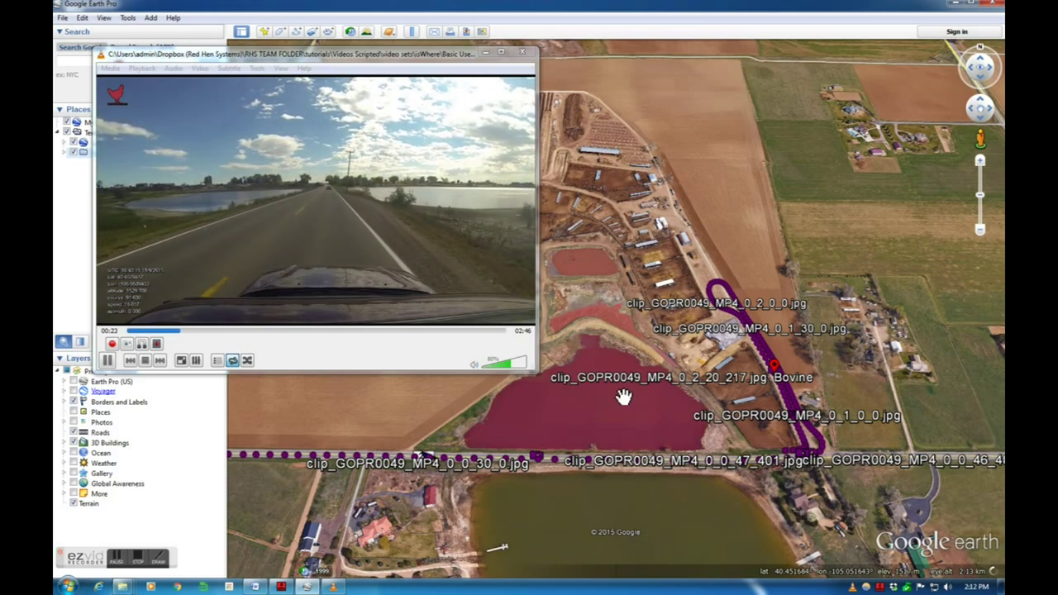
{"action": "left_click", "coordinate": [414, 256]}
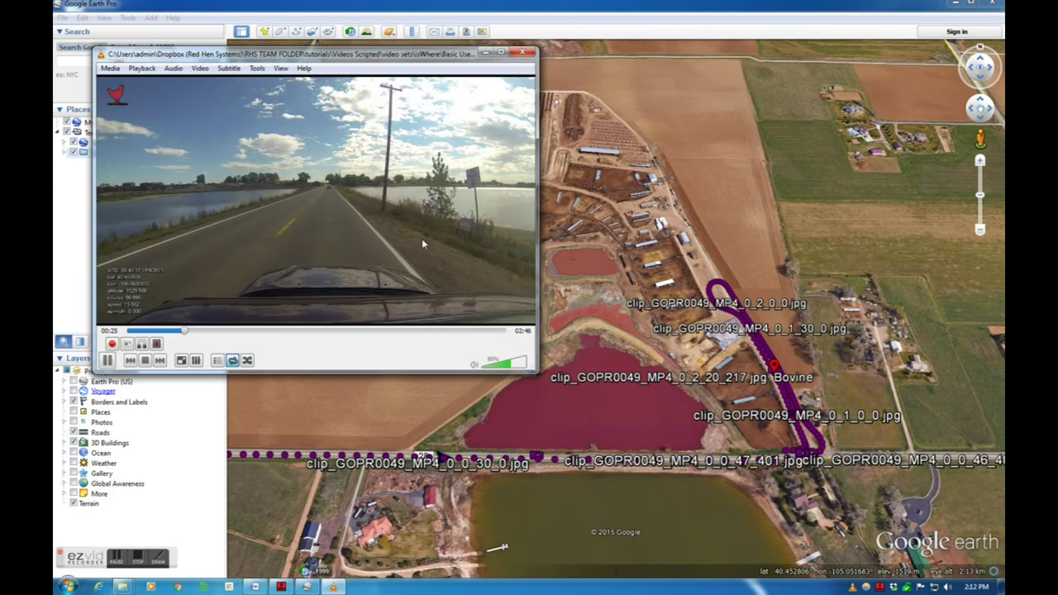
{"action": "left_click", "coordinate": [522, 55]}
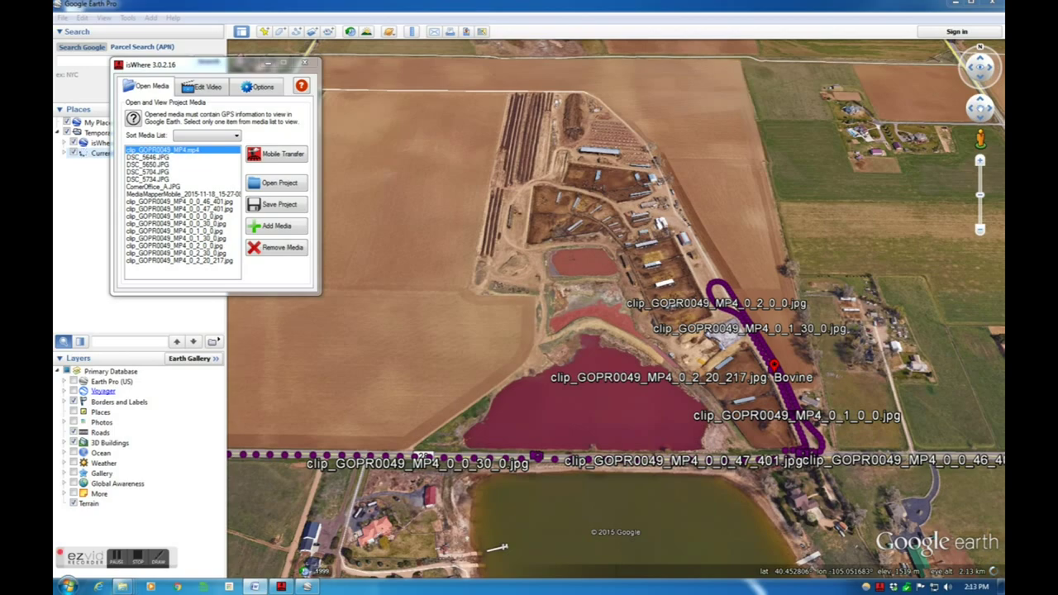
Open the isWhere options and review the default video player, window behavior, and available Altitude Mode choices.
{"action": "left_click", "coordinate": [252, 88]}
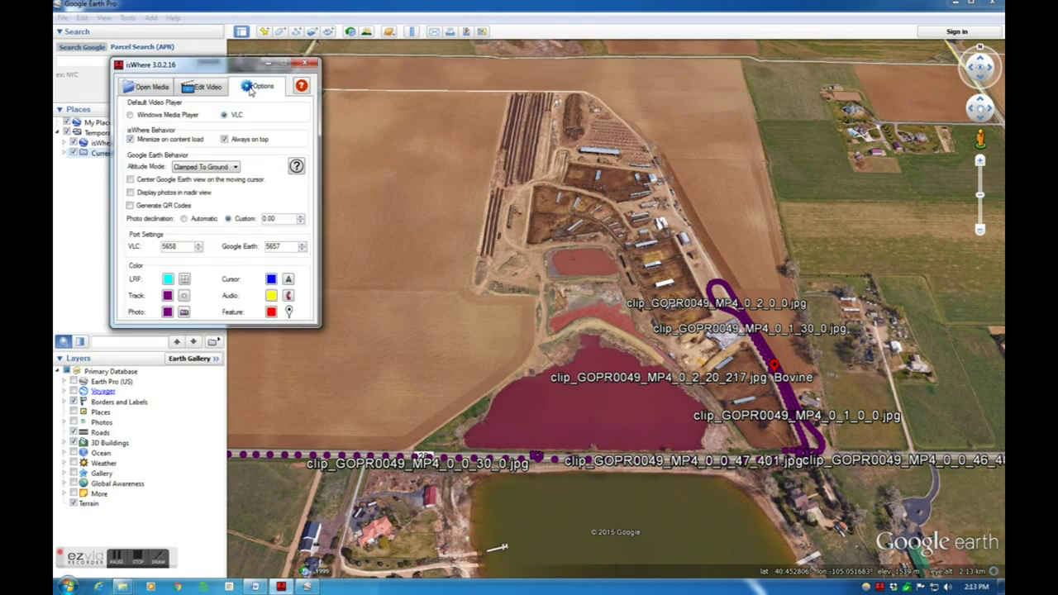
{"action": "left_click", "coordinate": [170, 115]}
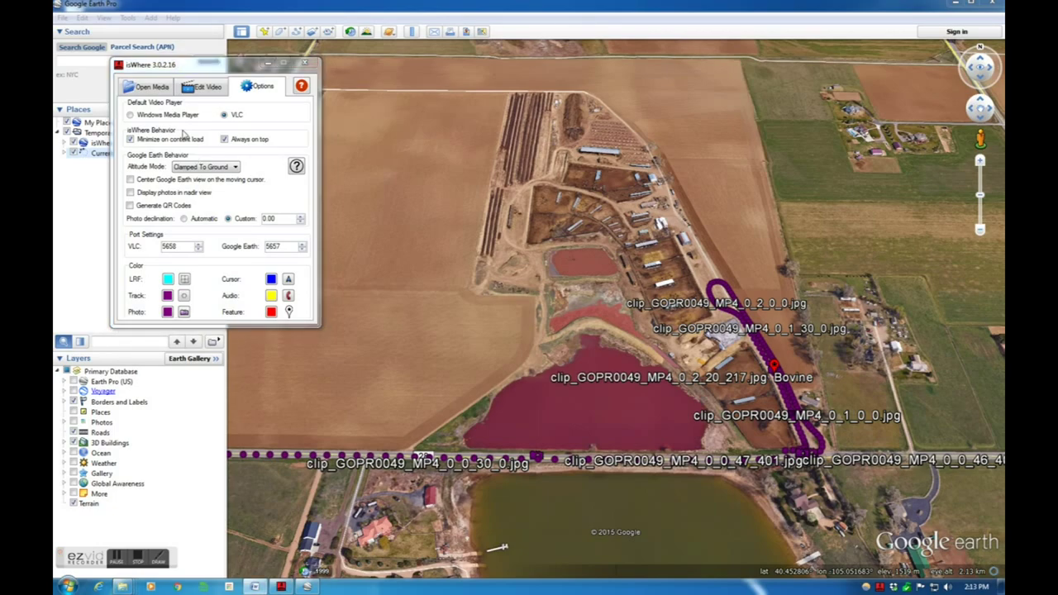
{"action": "left_click", "coordinate": [157, 140]}
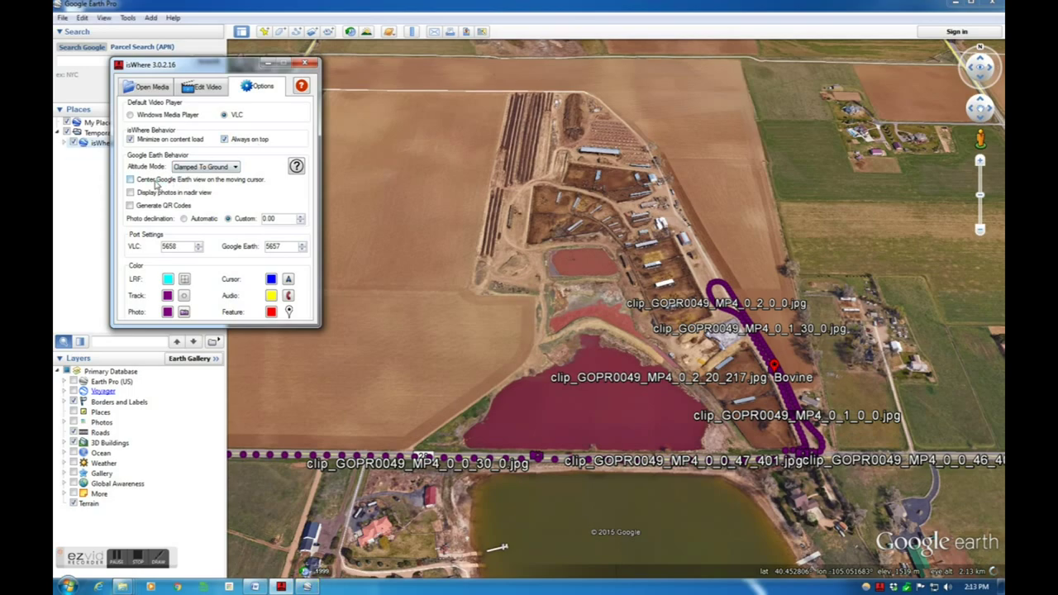
{"action": "left_click", "coordinate": [199, 167]}
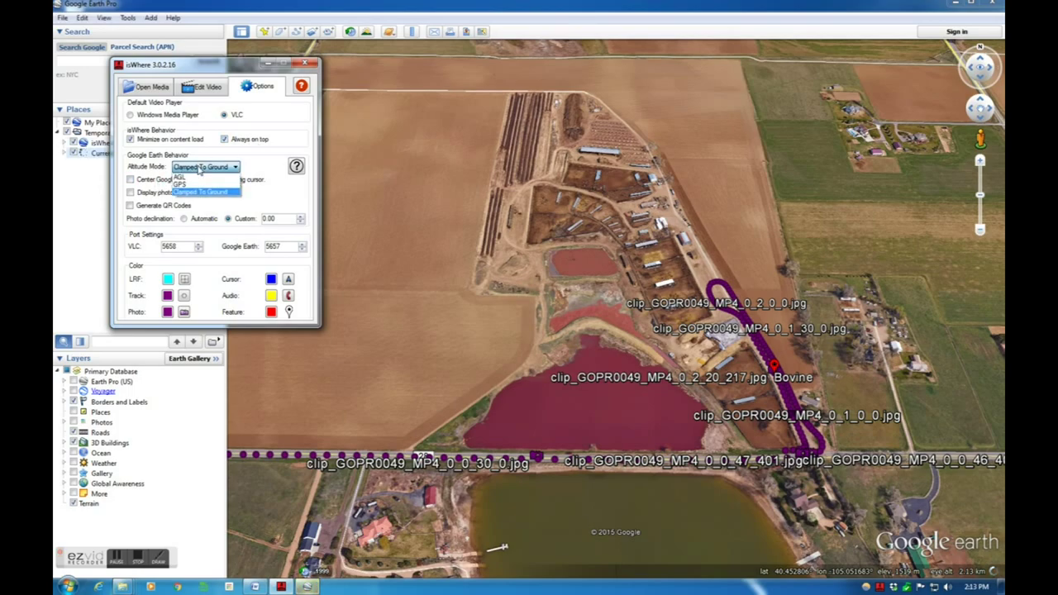
{"action": "left_click", "coordinate": [199, 168]}
Try centering the view on the moving cursor, nadir photo display, and automatic photo declination, restore each setting, and inspect the port settings.
{"action": "left_click", "coordinate": [155, 182]}
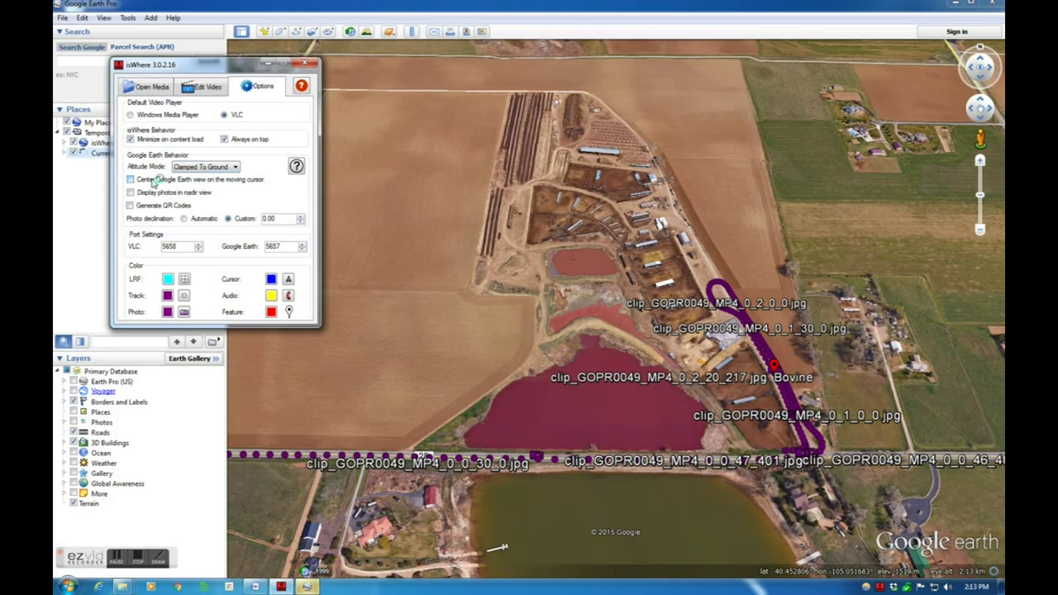
{"action": "left_click", "coordinate": [154, 182]}
{"action": "left_click", "coordinate": [167, 194]}
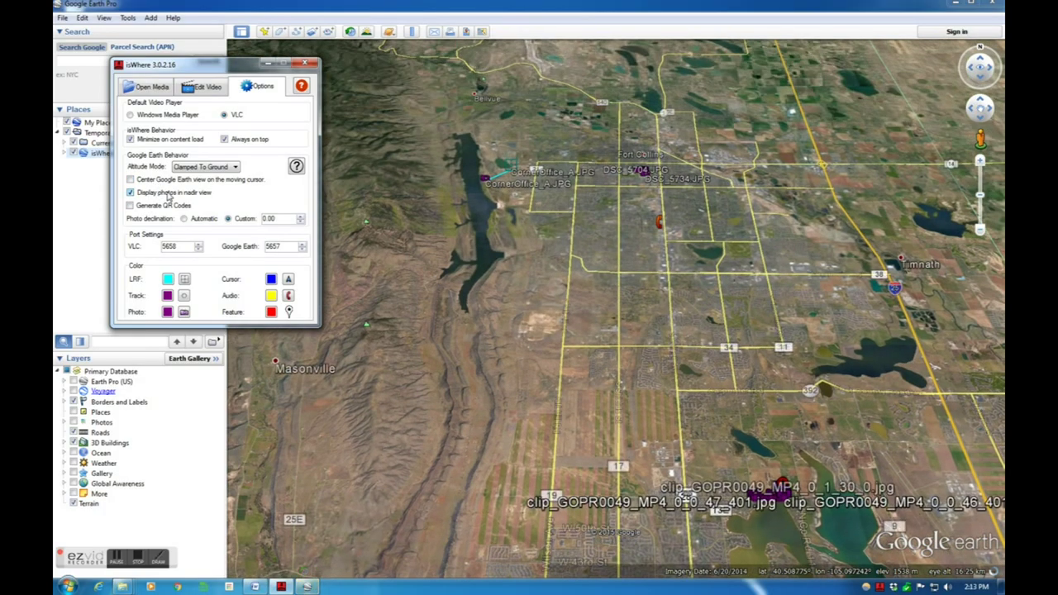
{"action": "left_click", "coordinate": [167, 194]}
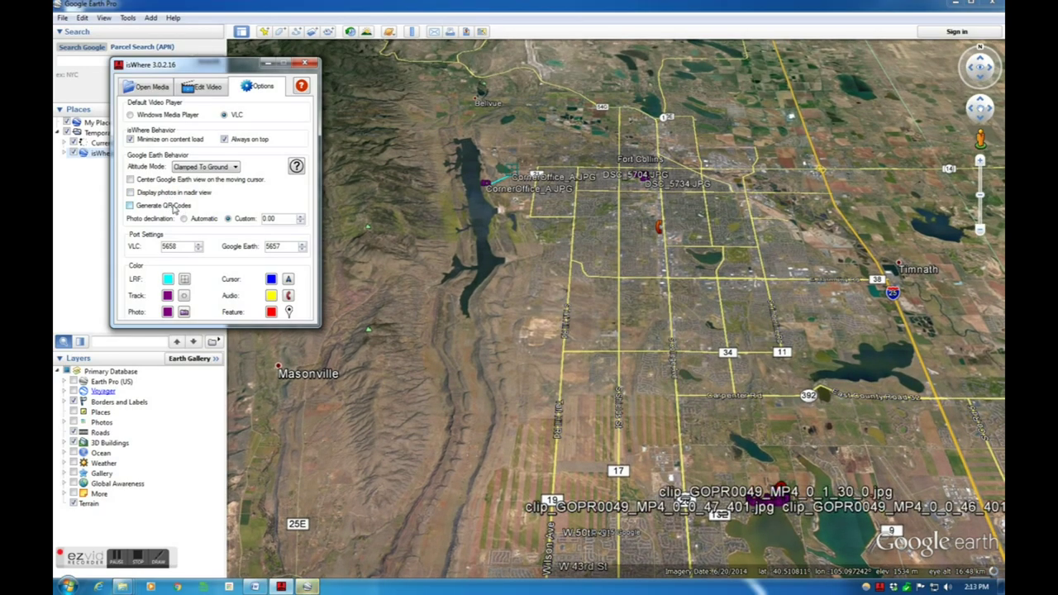
{"action": "left_click", "coordinate": [198, 216]}
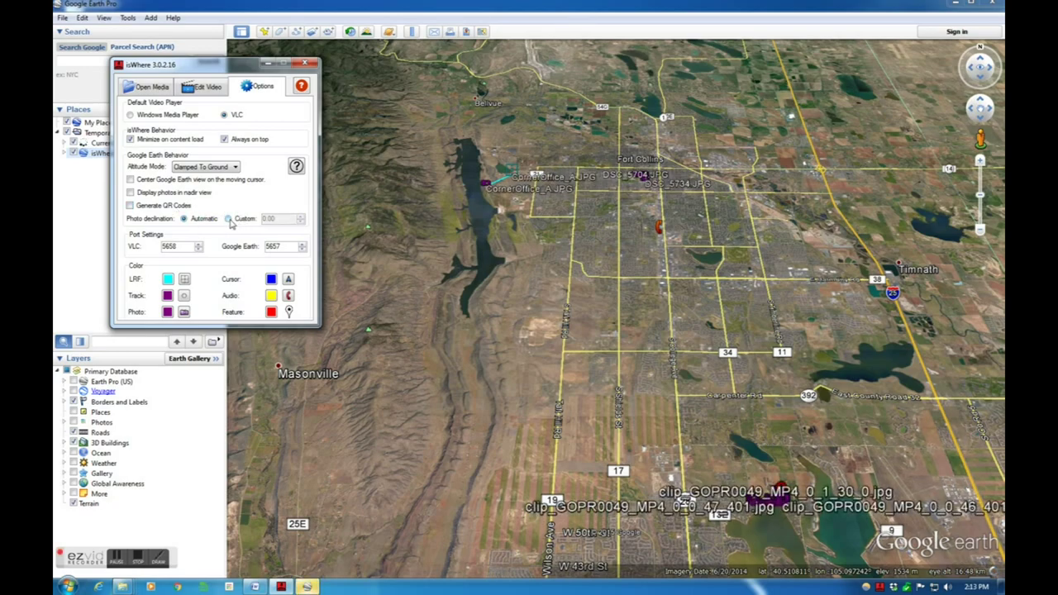
{"action": "left_click", "coordinate": [229, 219]}
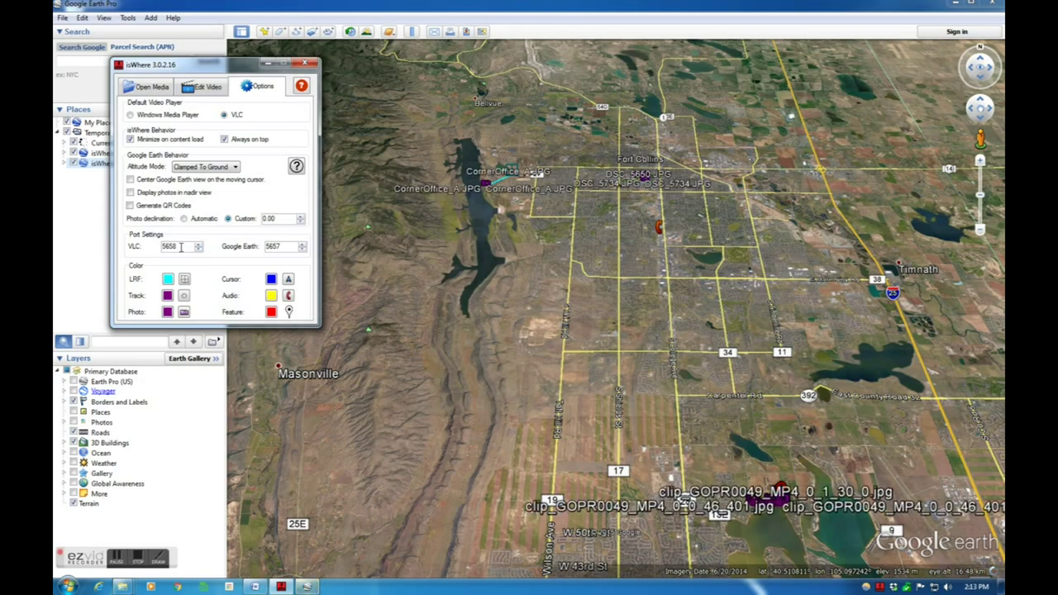
{"action": "left_click_drag", "start_coordinate": [286, 246], "coordinate": [263, 247]}
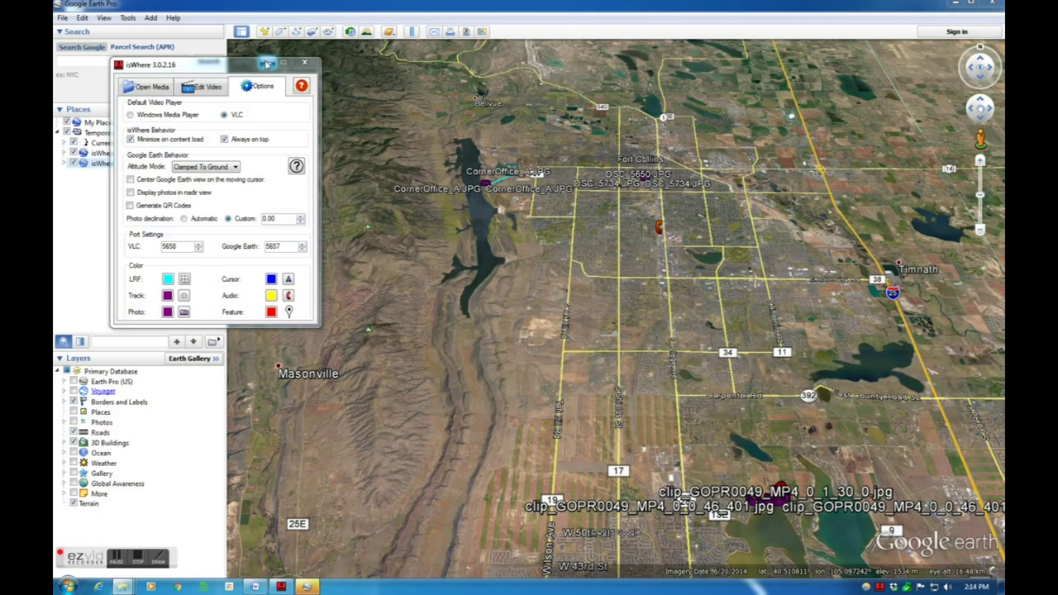
Switch to Chrome with the Red Hen Systems website and minimize the isWhere window.
{"action": "left_click", "coordinate": [176, 586]}
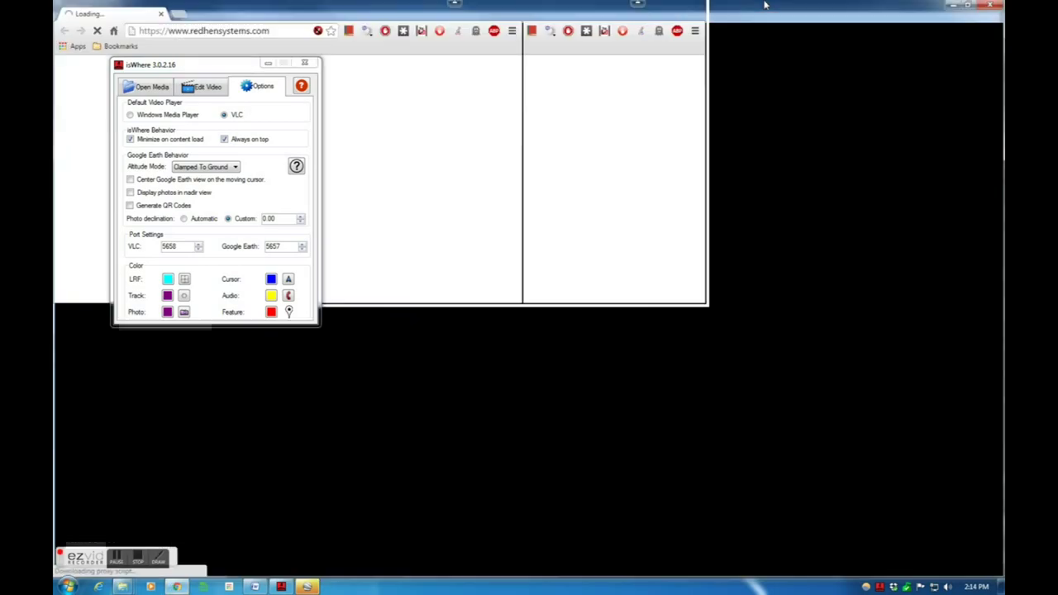
{"action": "left_click", "coordinate": [268, 63]}
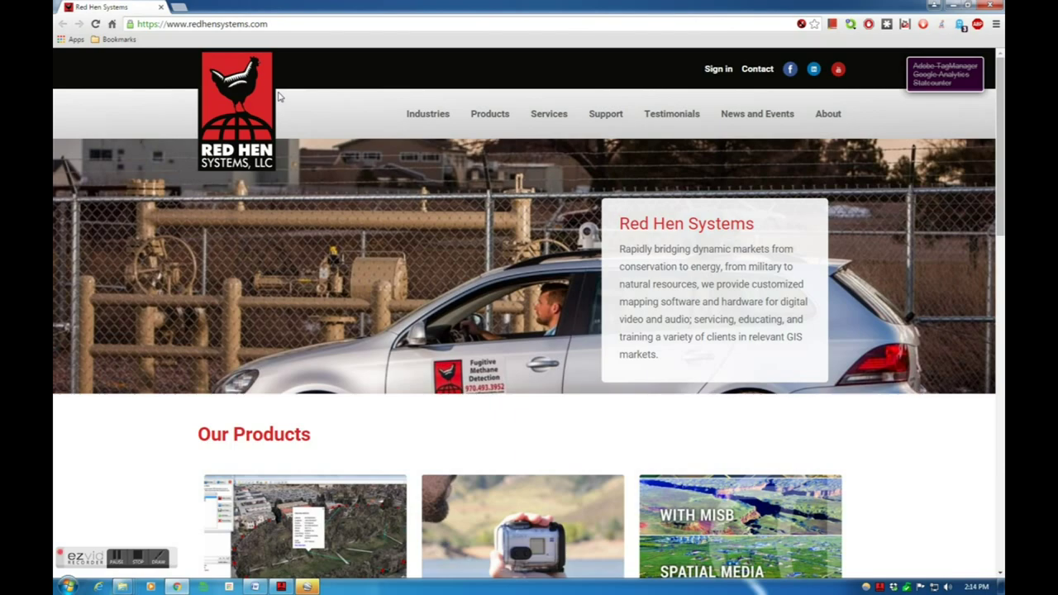
Open the website's support page for Manuals and highlight the Software heading above the software manual links.
{"action": "mouse_move", "coordinate": [605, 116]}
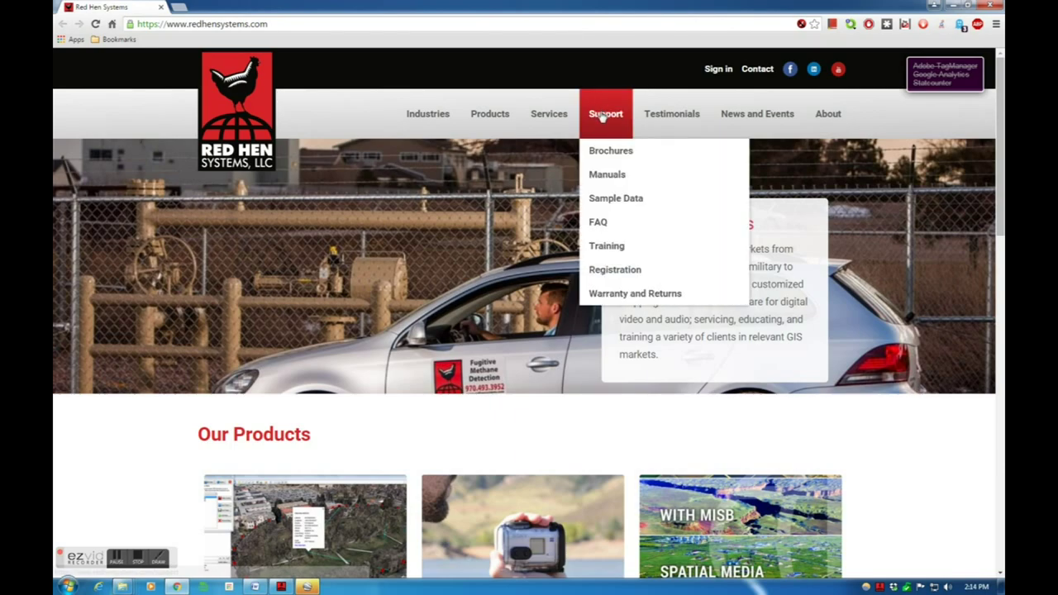
{"action": "left_click", "coordinate": [612, 176]}
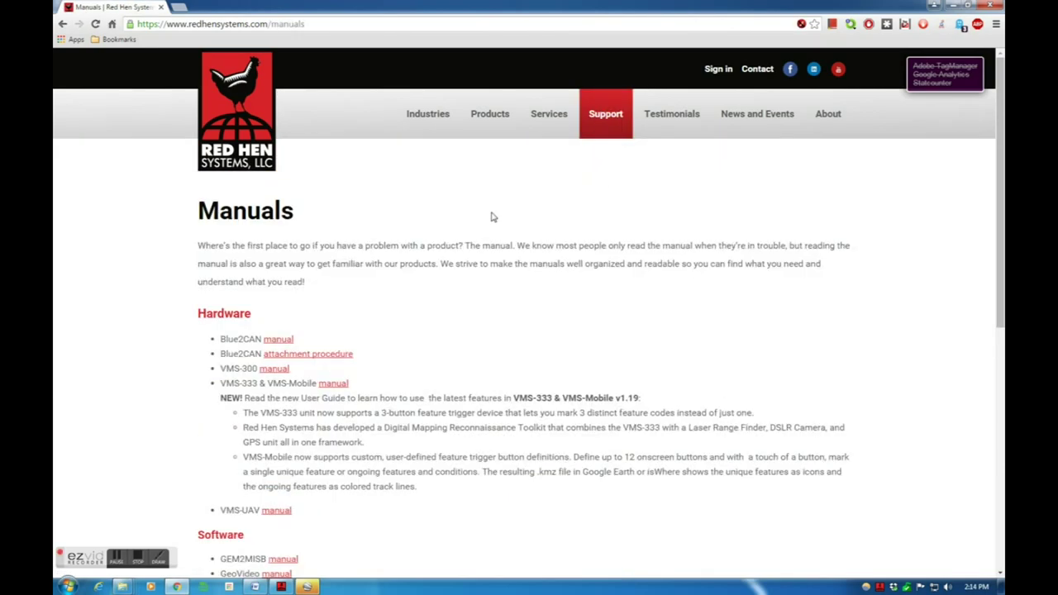
{"action": "scroll", "coordinate": [491, 215], "scroll_direction": "down", "scroll_amount": 3}
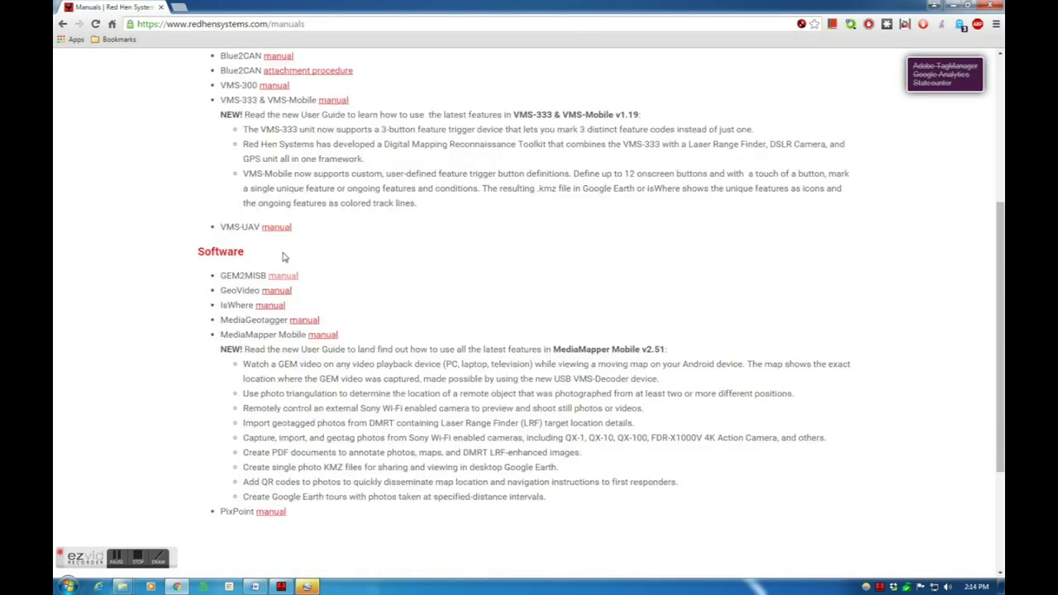
{"action": "left_click_drag", "start_coordinate": [261, 252], "coordinate": [185, 247]}
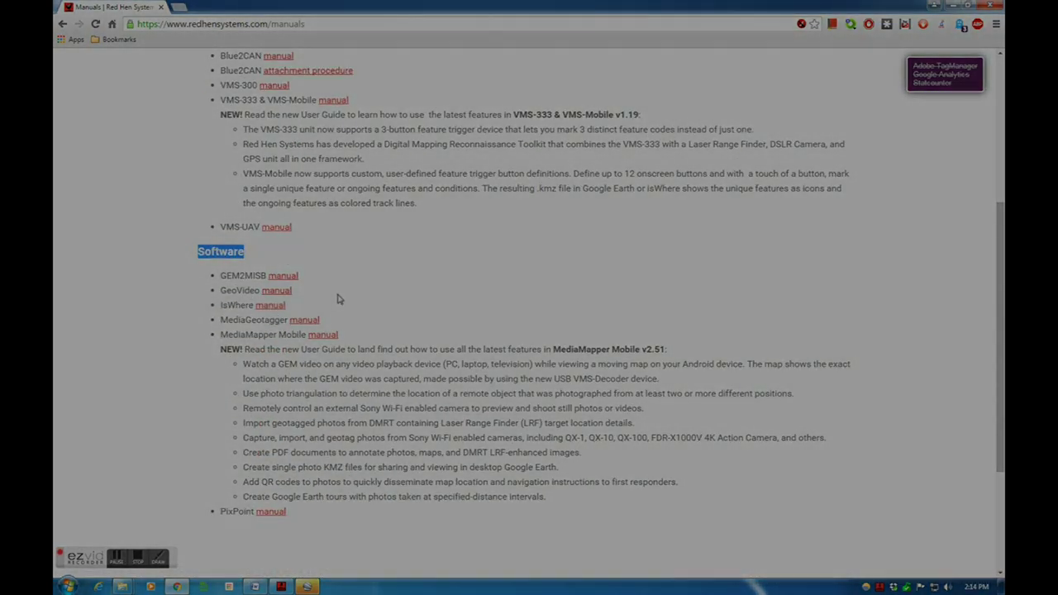